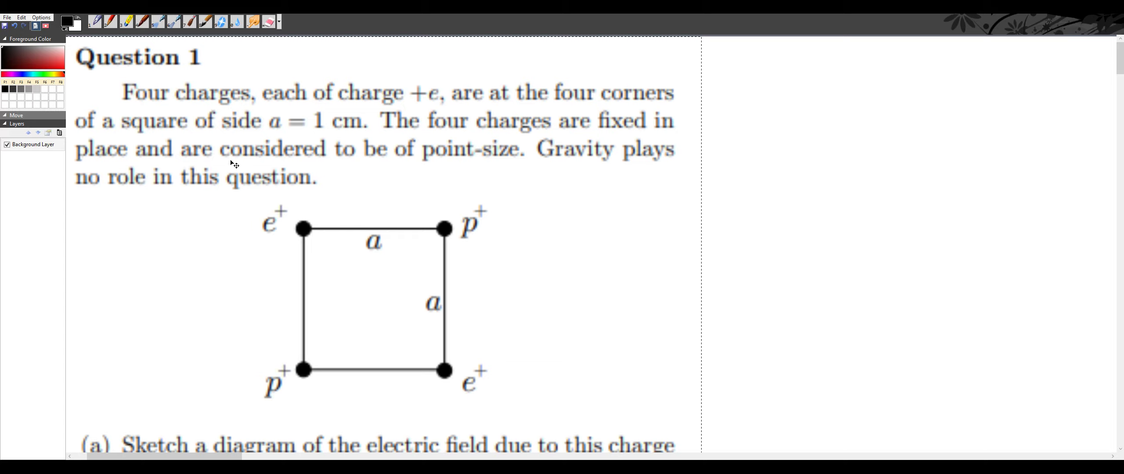
Pick the Pen with shortcut 1 and scroll to the square diagram and questions (a), (b).
key(1)
scroll(167, 228, down, 3)
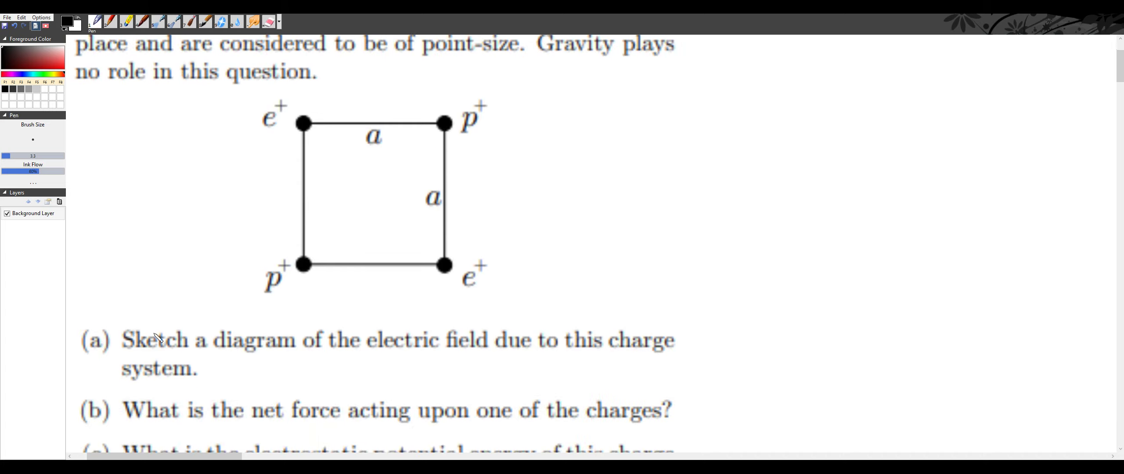
scroll(158, 338, down, 1)
Draw the four corner charge dots in a square and label each charge.
scroll(518, 314, up, 1)
drag(175, 456, 285, 244)
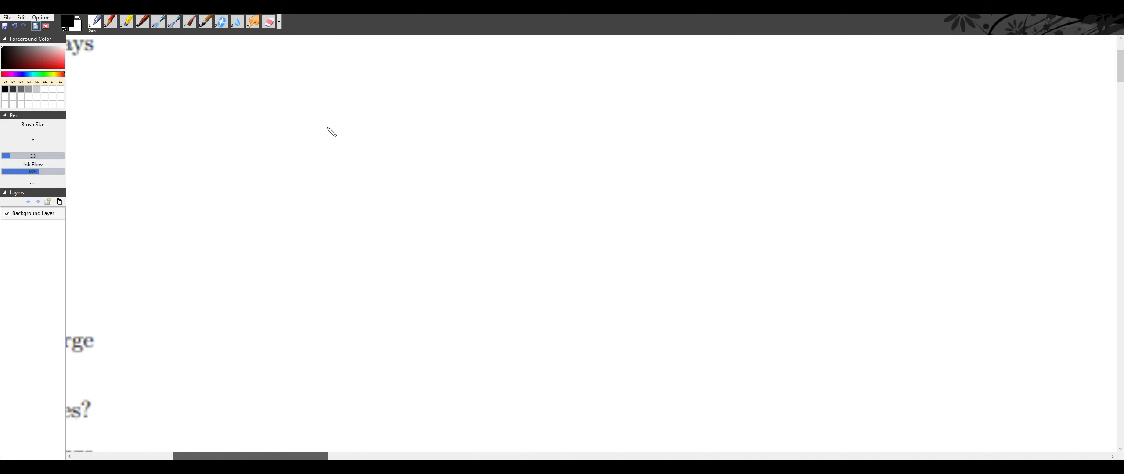
drag(322, 113, 322, 114)
drag(618, 107, 627, 110)
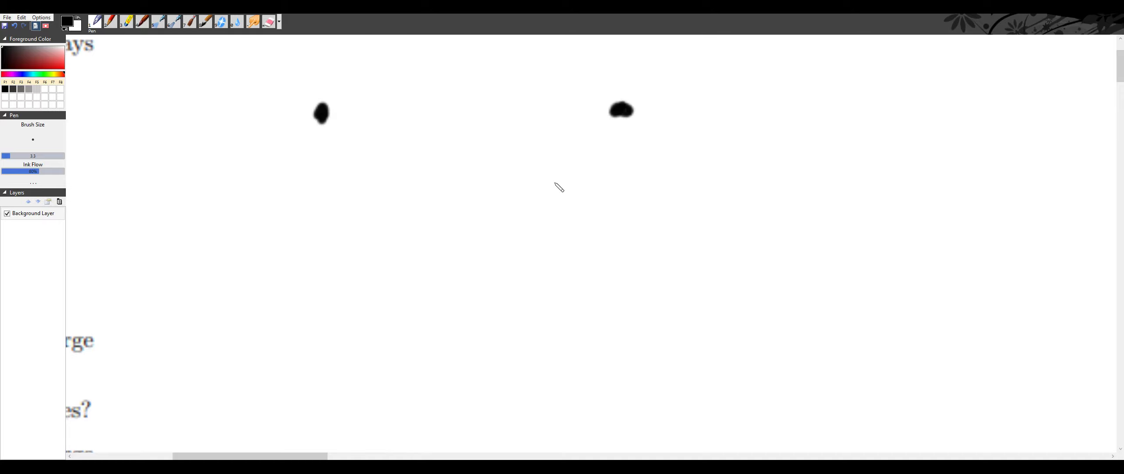
drag(329, 323, 330, 324)
drag(631, 323, 633, 325)
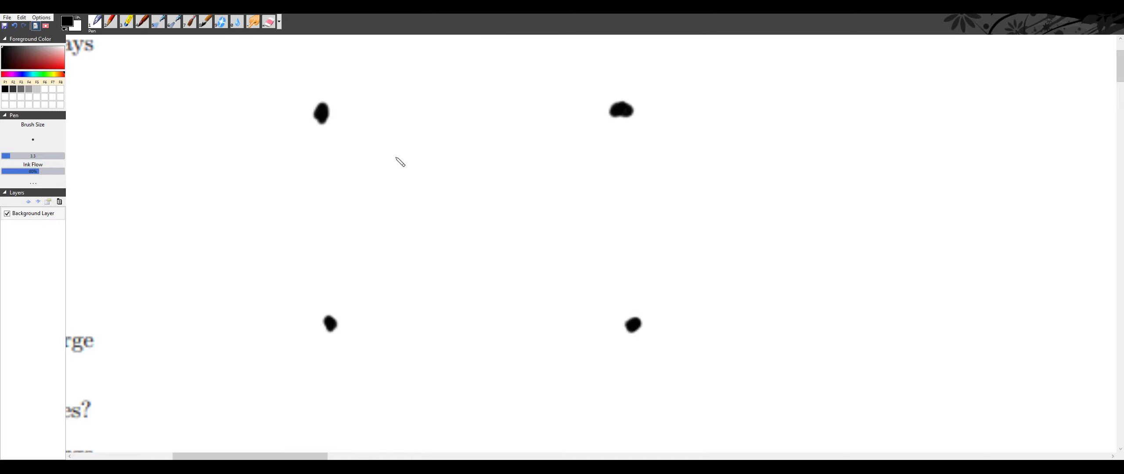
drag(351, 86, 371, 105)
drag(640, 110, 674, 134)
drag(688, 329, 709, 336)
drag(359, 338, 364, 358)
mouse_move(322, 456)
mouse_down()
mouse_move(243, 456)
mouse_move(311, 447)
mouse_move(274, 459)
mouse_up()
Draw outward field arrows from the two top charges, including lines between them.
scroll(263, 371, up, 3)
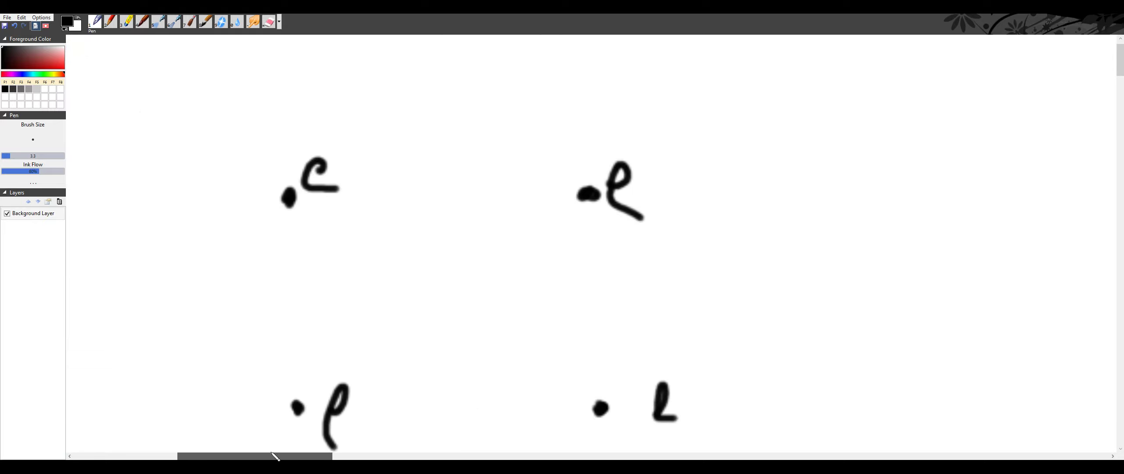
mouse_move(276, 194)
mouse_down()
mouse_move(215, 115)
mouse_move(281, 94)
mouse_up()
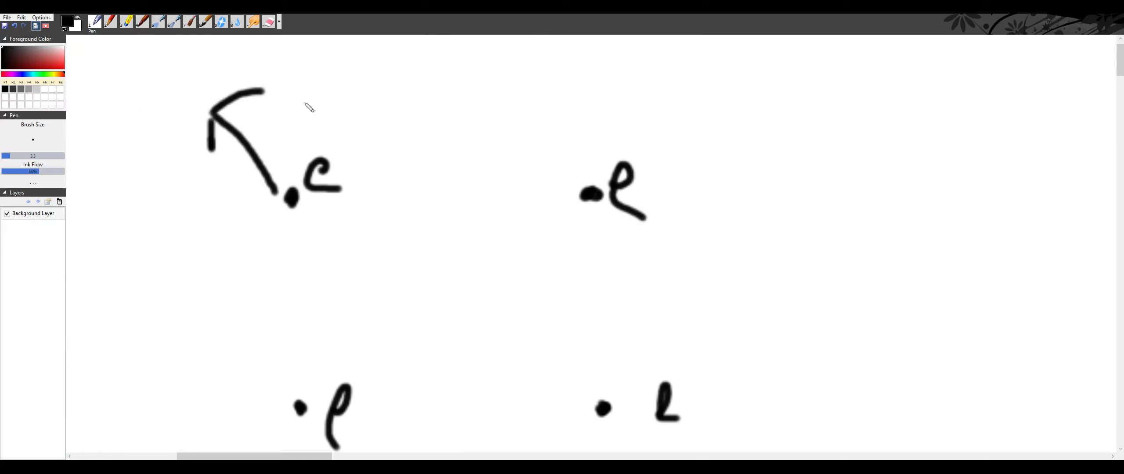
mouse_move(603, 190)
mouse_down()
mouse_move(699, 91)
mouse_move(731, 168)
mouse_up()
scroll(731, 168, down, 2)
mouse_move(608, 349)
mouse_down()
mouse_move(702, 408)
mouse_move(621, 425)
mouse_up()
mouse_move(314, 361)
mouse_down()
mouse_move(234, 406)
mouse_move(250, 419)
mouse_up()
scroll(320, 399, up, 3)
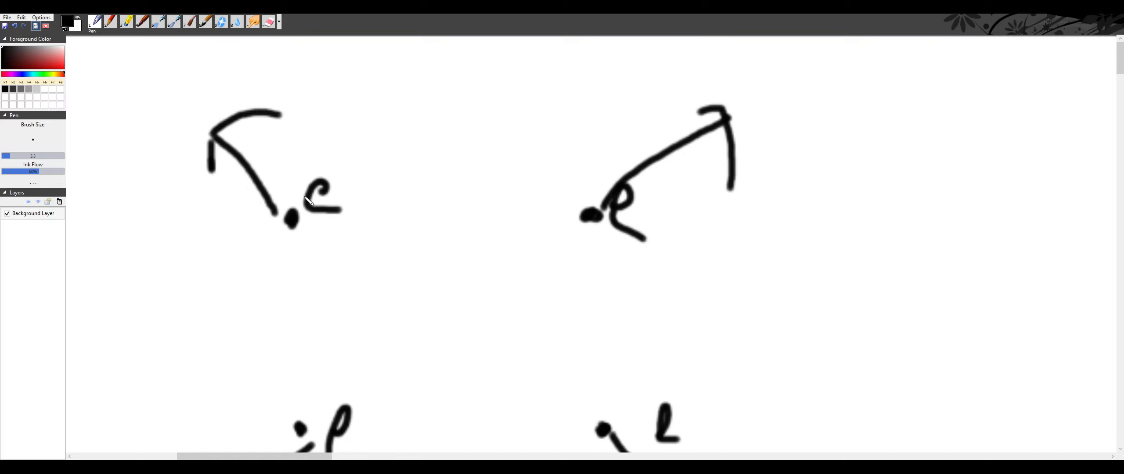
mouse_move(290, 217)
mouse_down()
mouse_move(351, 108)
mouse_move(364, 116)
mouse_up()
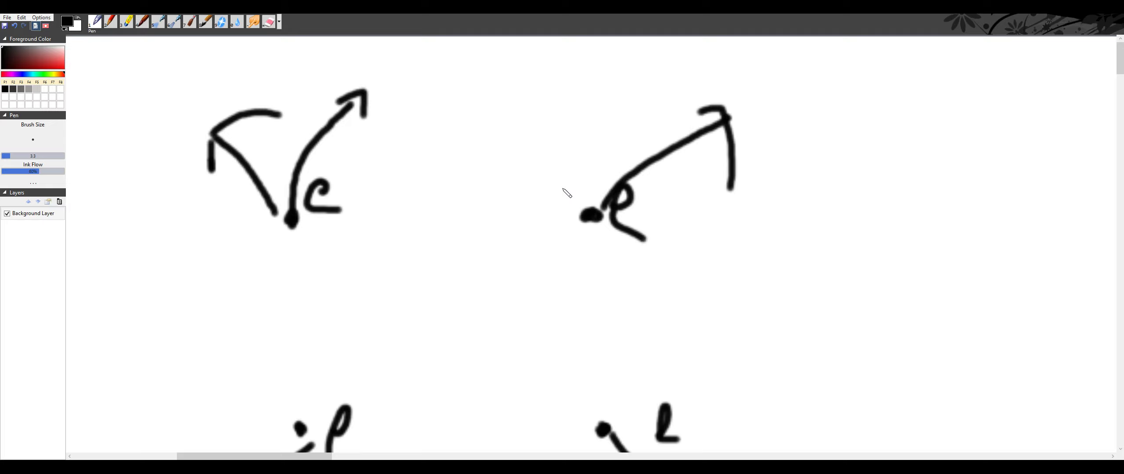
drag(582, 204, 513, 93)
drag(517, 134, 554, 93)
mouse_move(316, 215)
mouse_down()
mouse_move(423, 143)
mouse_move(439, 150)
mouse_up()
drag(570, 214, 524, 172)
mouse_move(529, 200)
mouse_down()
mouse_move(523, 169)
mouse_move(555, 171)
mouse_up()
mouse_move(465, 184)
mouse_down()
mouse_move(464, 71)
mouse_move(451, 115)
mouse_up()
drag(465, 83, 489, 116)
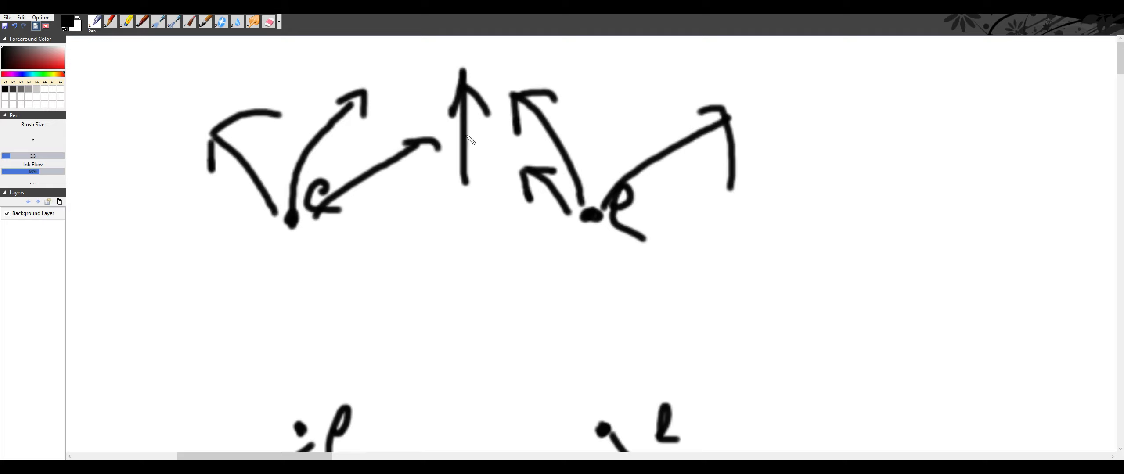
Add outward field arrows from the left-side and bottom charges.
scroll(430, 175, down, 2)
mouse_move(295, 252)
mouse_down()
mouse_move(190, 221)
mouse_move(180, 252)
mouse_up()
drag(286, 161, 167, 192)
drag(192, 173, 193, 228)
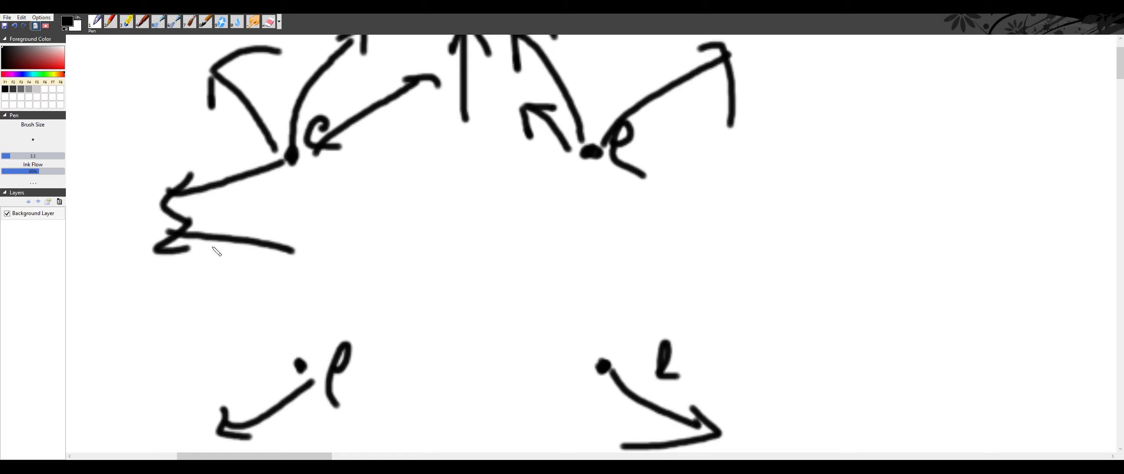
drag(300, 345, 199, 284)
mouse_move(170, 314)
mouse_down()
mouse_move(189, 290)
mouse_move(224, 291)
mouse_up()
scroll(266, 259, down, 3)
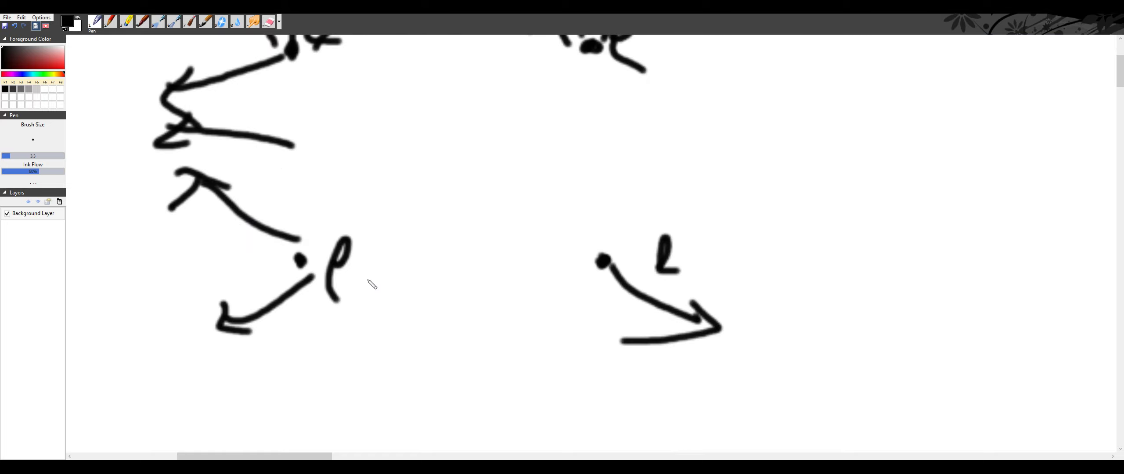
mouse_move(325, 260)
mouse_down()
mouse_move(389, 363)
mouse_move(372, 380)
mouse_up()
drag(588, 277, 523, 375)
drag(527, 338, 542, 371)
drag(478, 281, 483, 386)
Draw rightward field arrows from the right-side charges.
scroll(558, 312, up, 2)
mouse_move(606, 150)
mouse_down()
mouse_move(762, 188)
mouse_move(704, 250)
mouse_up()
drag(605, 334, 720, 281)
mouse_move(722, 278)
mouse_down()
mouse_move(762, 293)
mouse_move(707, 301)
mouse_up()
Add arrowheads on the right and diagonal field lines from each corner toward the centre.
drag(626, 244, 753, 247)
mouse_move(720, 225)
mouse_down()
mouse_move(777, 253)
mouse_move(720, 270)
mouse_up()
scroll(440, 285, up, 1)
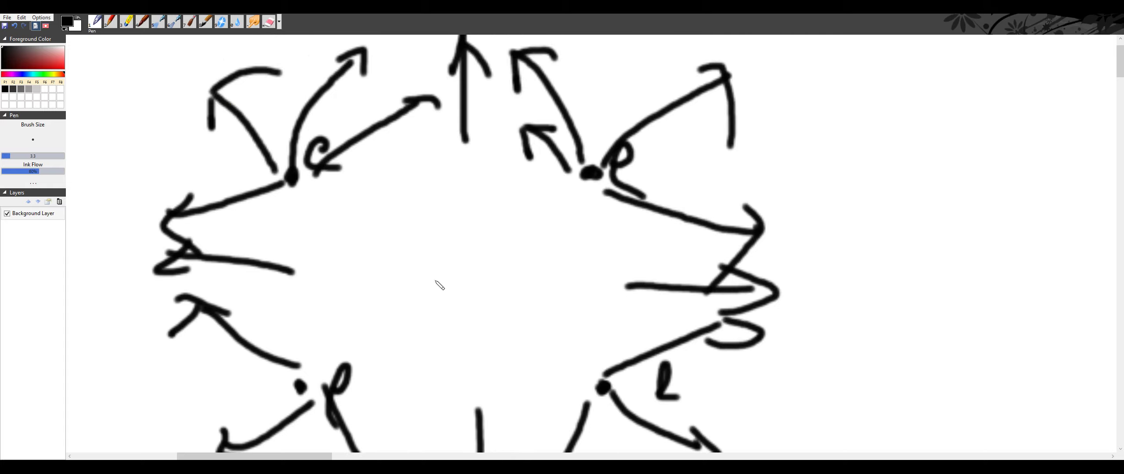
drag(304, 181, 378, 242)
mouse_move(366, 219)
mouse_down()
mouse_move(385, 262)
mouse_move(358, 265)
mouse_up()
drag(576, 188, 516, 250)
drag(520, 221, 536, 260)
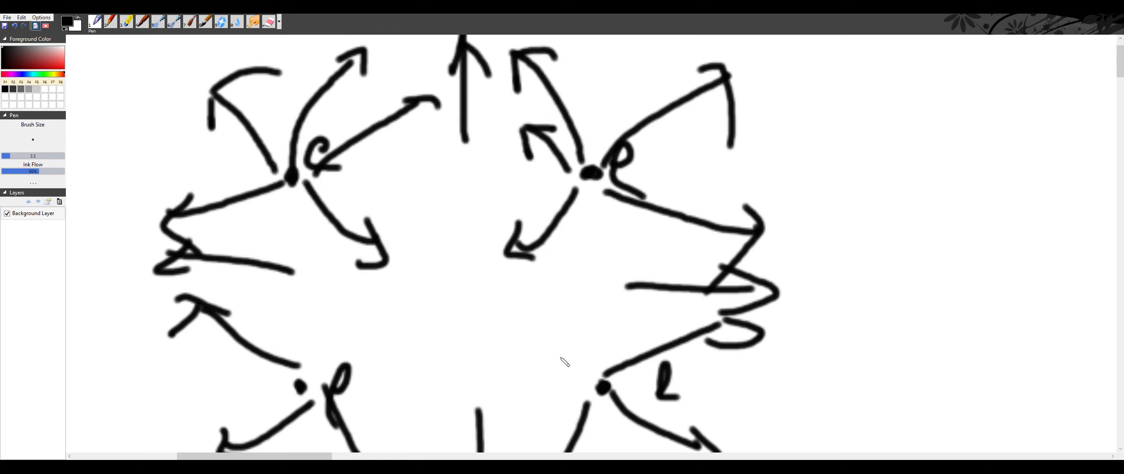
drag(586, 372, 486, 299)
drag(485, 336, 529, 294)
drag(329, 371, 395, 309)
drag(393, 307, 391, 353)
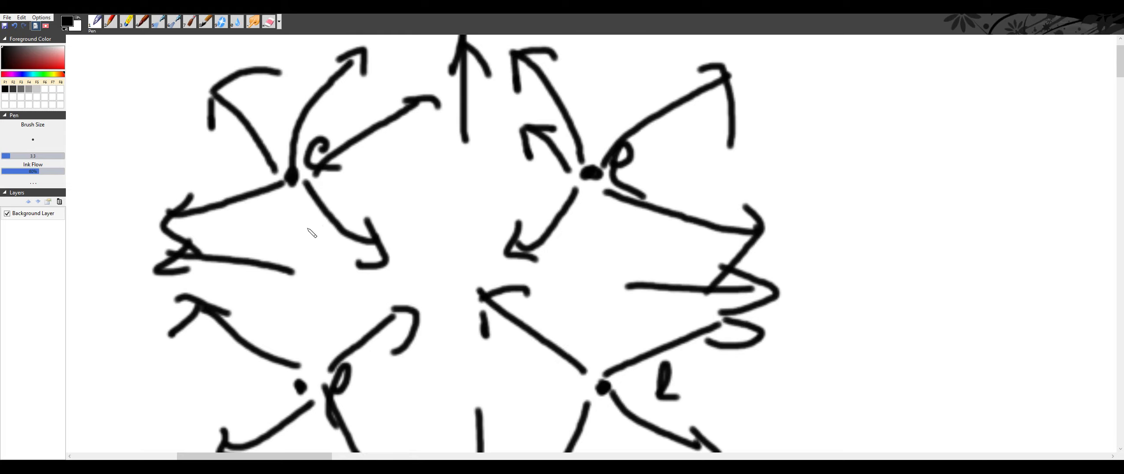
Draw curved inner field lines around the centre of the square.
mouse_move(303, 222)
mouse_down()
mouse_move(378, 266)
mouse_move(324, 346)
mouse_move(386, 307)
mouse_move(399, 281)
mouse_up()
mouse_move(328, 171)
mouse_down()
mouse_move(381, 175)
mouse_move(404, 217)
mouse_up()
drag(389, 206, 416, 203)
mouse_move(451, 152)
mouse_down()
mouse_move(449, 220)
mouse_move(472, 213)
mouse_up()
drag(539, 176, 483, 226)
mouse_move(483, 207)
mouse_down()
mouse_move(473, 230)
mouse_move(527, 241)
mouse_up()
drag(628, 285, 509, 282)
drag(512, 281, 556, 265)
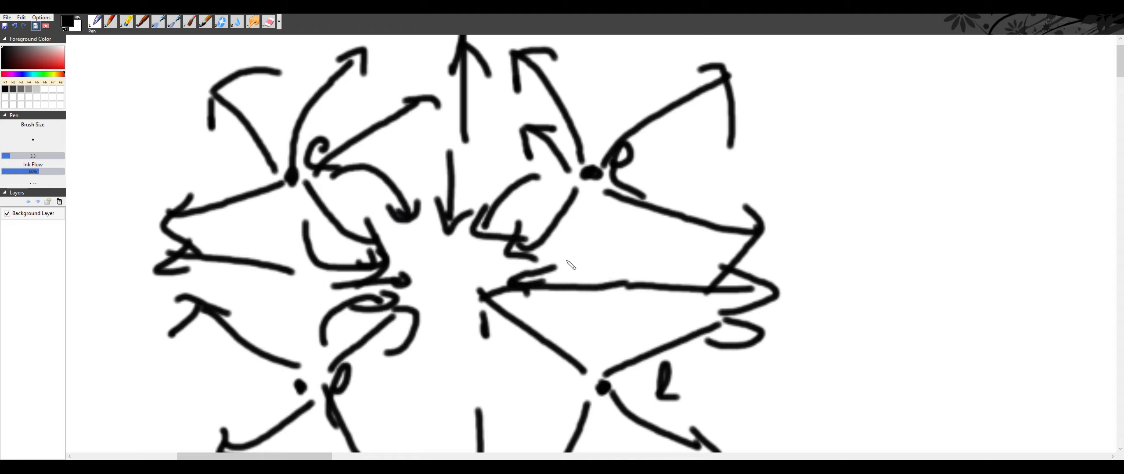
mouse_move(589, 211)
mouse_down()
mouse_move(537, 263)
mouse_move(571, 293)
mouse_up()
drag(574, 319, 595, 361)
drag(540, 325, 606, 317)
Draw a long vertical field line through the centre with a curved line joining from lower left.
scroll(495, 381, down, 1)
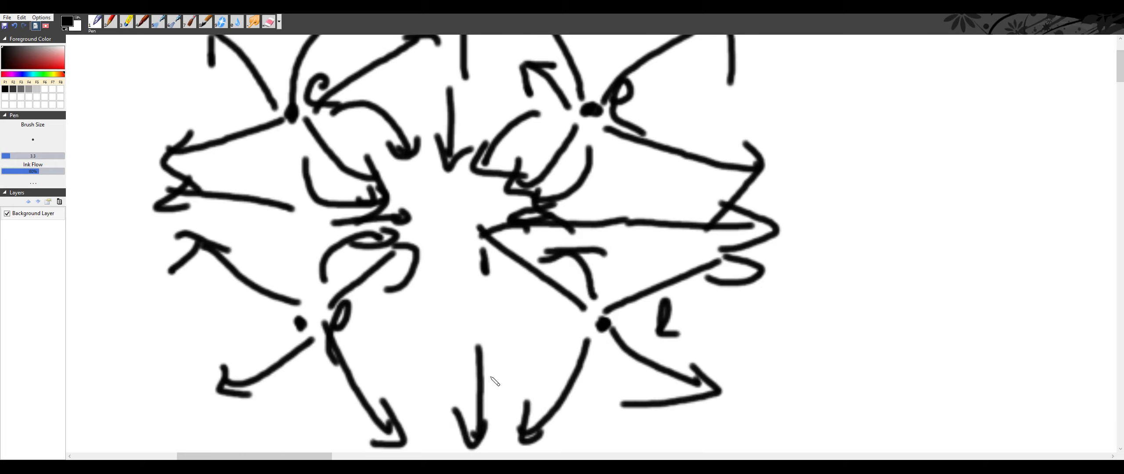
mouse_move(448, 389)
mouse_down()
mouse_move(435, 276)
mouse_move(458, 268)
mouse_up()
mouse_move(378, 305)
mouse_down()
mouse_move(412, 235)
mouse_move(551, 325)
mouse_up()
drag(461, 242, 464, 285)
drag(466, 259, 502, 264)
Put a check mark beside question part (a).
scroll(459, 244, up, 1)
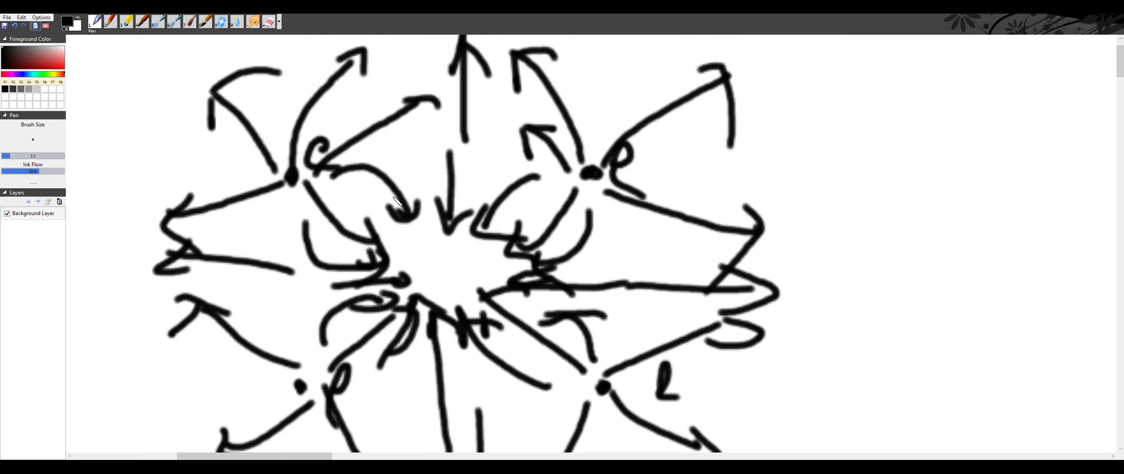
scroll(402, 265, down, 2)
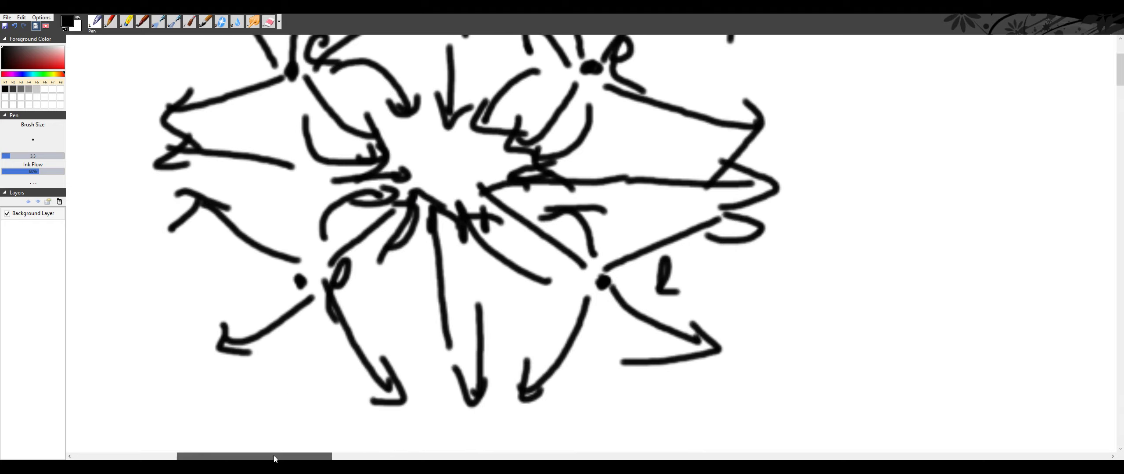
drag(274, 455, 171, 455)
mouse_move(167, 290)
mouse_down()
mouse_move(193, 293)
mouse_move(219, 245)
mouse_up()
scroll(209, 300, down, 1)
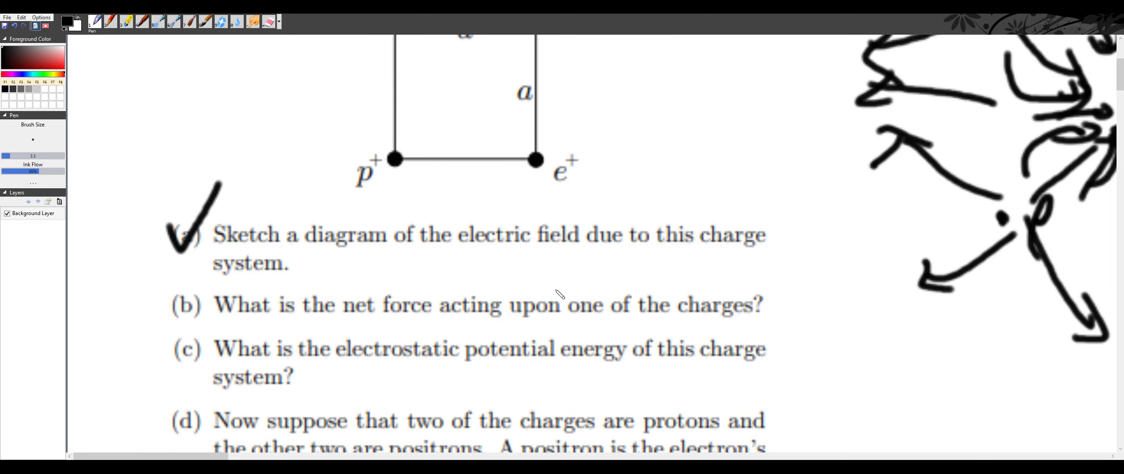
Circle the printed top-right p+ and trace the top edge, right edge and diagonal from it.
scroll(560, 295, up, 2)
drag(543, 99, 540, 106)
scroll(435, 221, up, 1)
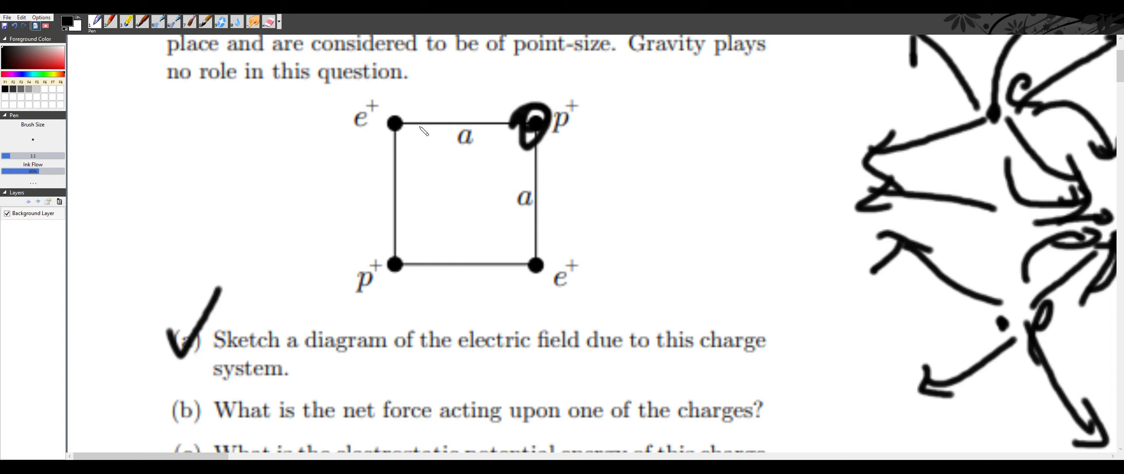
mouse_move(400, 123)
mouse_down()
mouse_move(512, 125)
mouse_move(548, 219)
mouse_move(543, 141)
mouse_move(404, 246)
mouse_move(519, 146)
mouse_up()
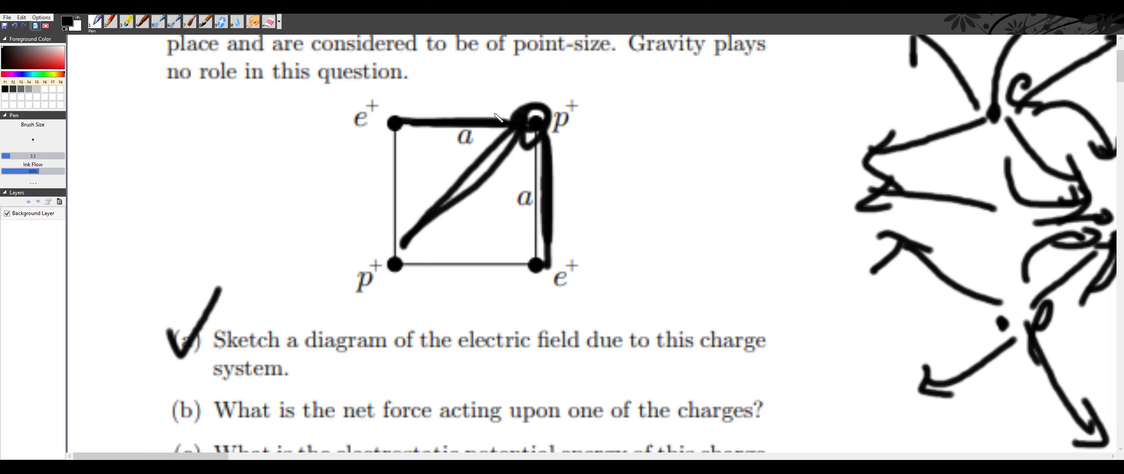
scroll(496, 118, down, 3)
scroll(474, 176, up, 2)
scroll(454, 223, down, 8)
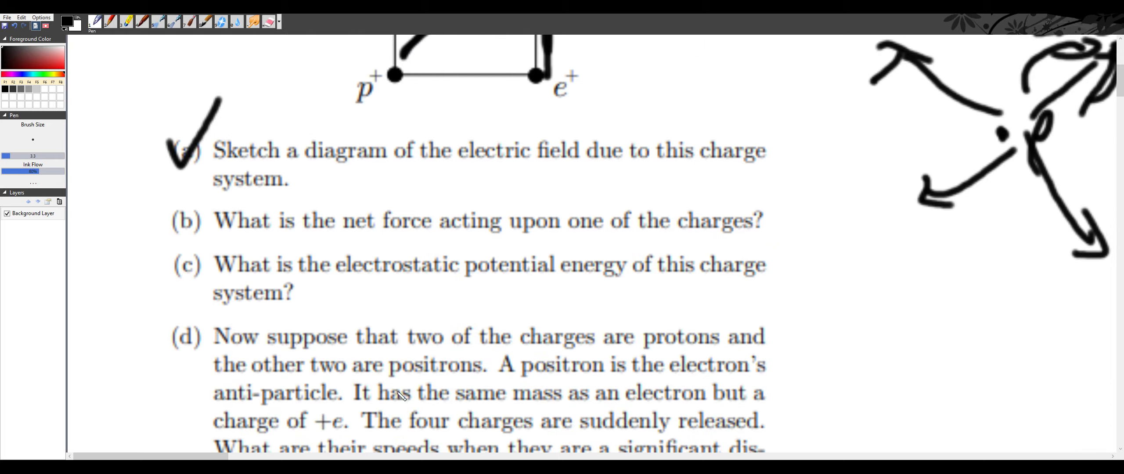
Write F1 = kq² with a fraction bar below the sketch.
drag(151, 456, 252, 456)
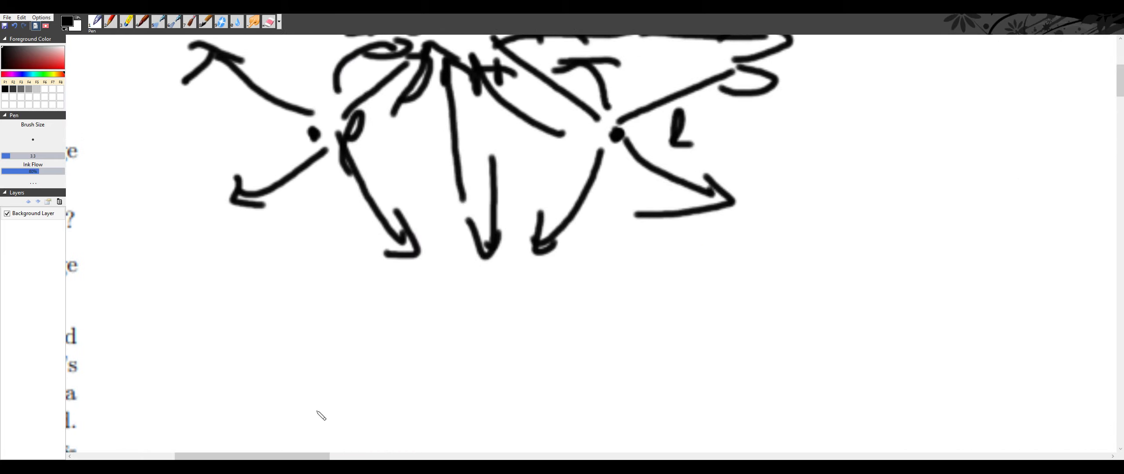
drag(238, 327, 279, 322)
mouse_move(241, 327)
mouse_down()
mouse_move(245, 384)
mouse_move(273, 372)
mouse_up()
drag(280, 373, 283, 391)
mouse_move(304, 350)
mouse_down()
mouse_move(337, 360)
mouse_move(348, 390)
mouse_up()
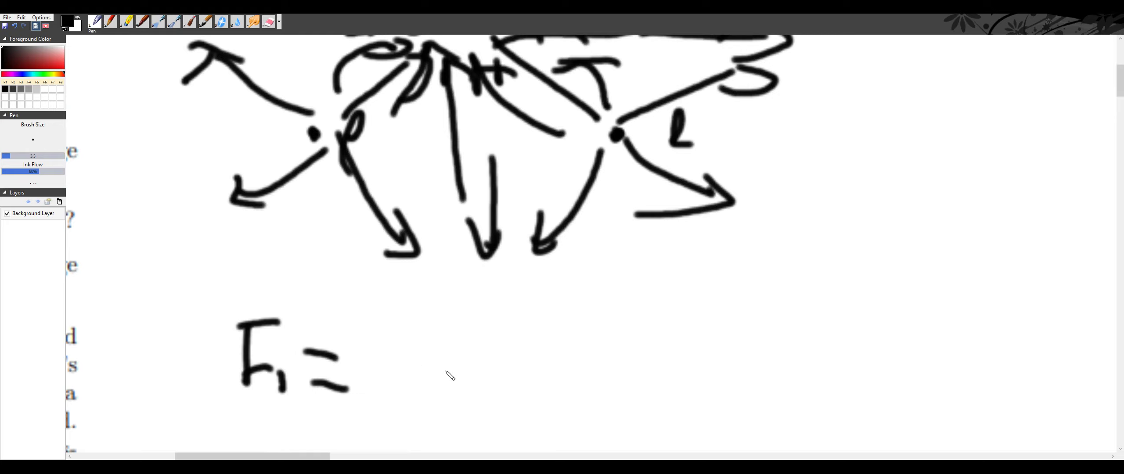
drag(385, 284, 389, 325)
mouse_move(412, 300)
mouse_down()
mouse_move(415, 327)
mouse_move(445, 334)
mouse_move(433, 349)
mouse_up()
drag(443, 276, 466, 300)
drag(391, 343, 512, 342)
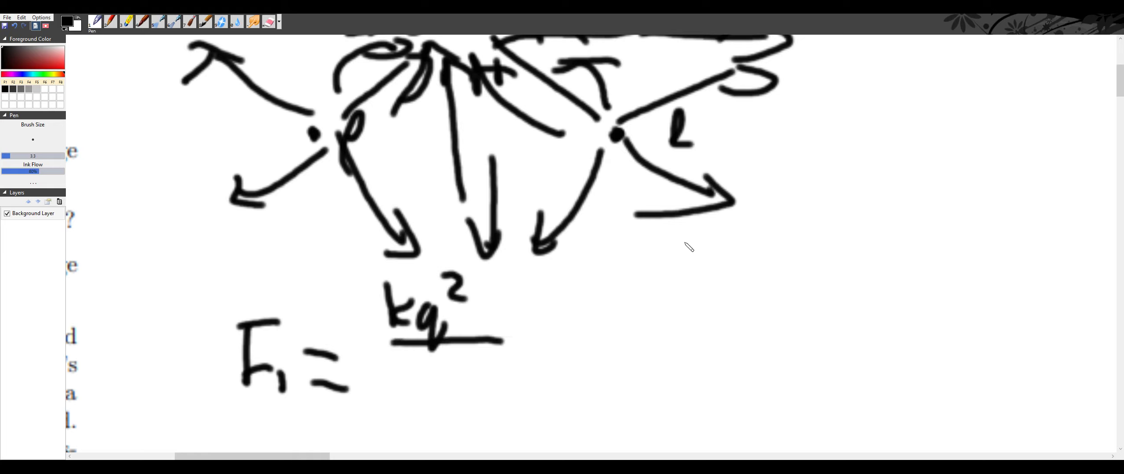
Note q = e and write a² as F1's denominator.
drag(671, 240, 676, 300)
drag(705, 246, 720, 251)
drag(701, 270, 756, 286)
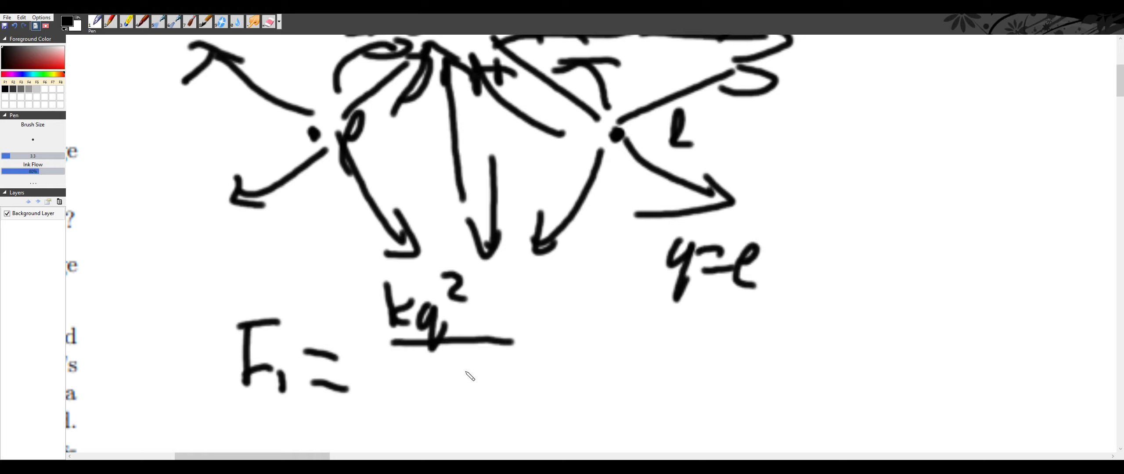
mouse_move(449, 373)
mouse_down()
mouse_move(425, 388)
mouse_move(440, 400)
mouse_up()
drag(447, 358, 488, 383)
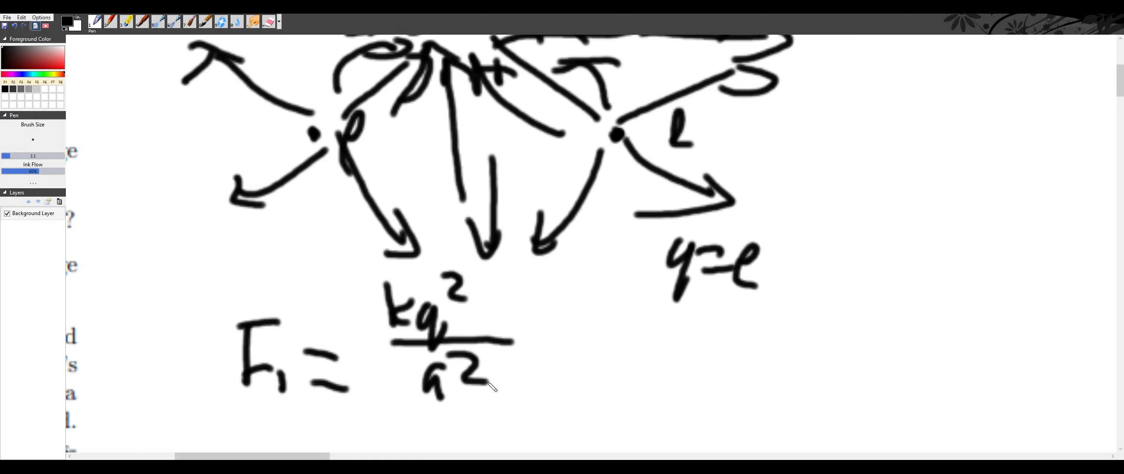
drag(285, 456, 199, 457)
scroll(245, 299, up, 3)
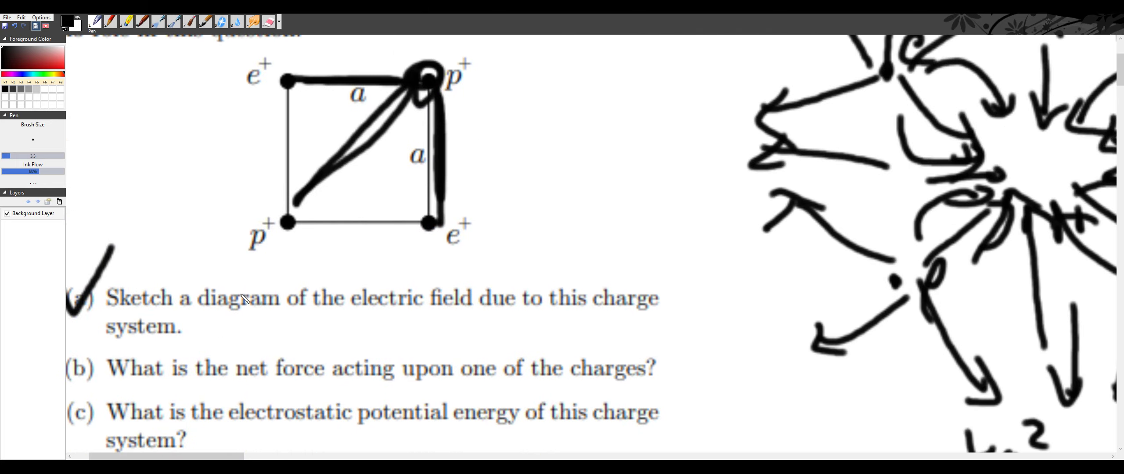
scroll(259, 303, down, 1)
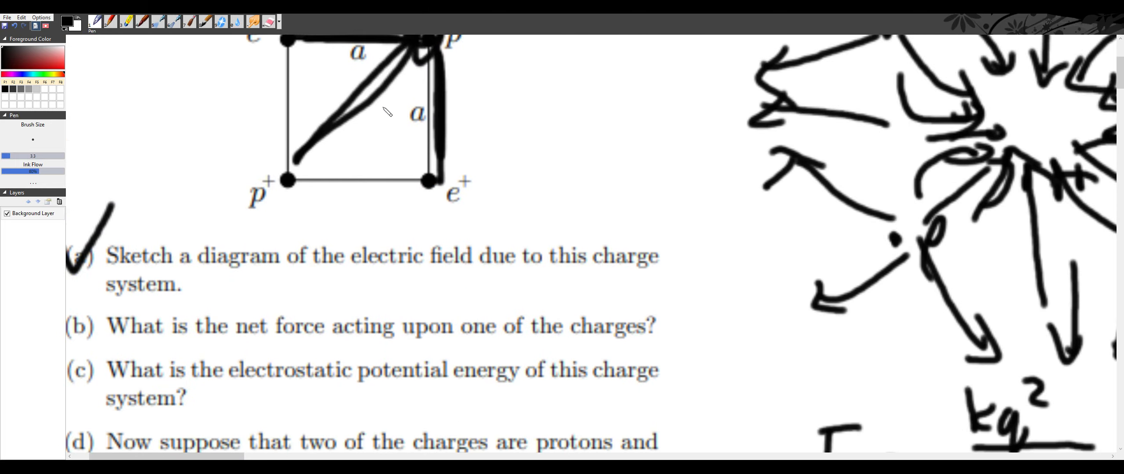
scroll(246, 408, down, 5)
Write F2 = kq² with its fraction bar below F1.
drag(185, 457, 265, 457)
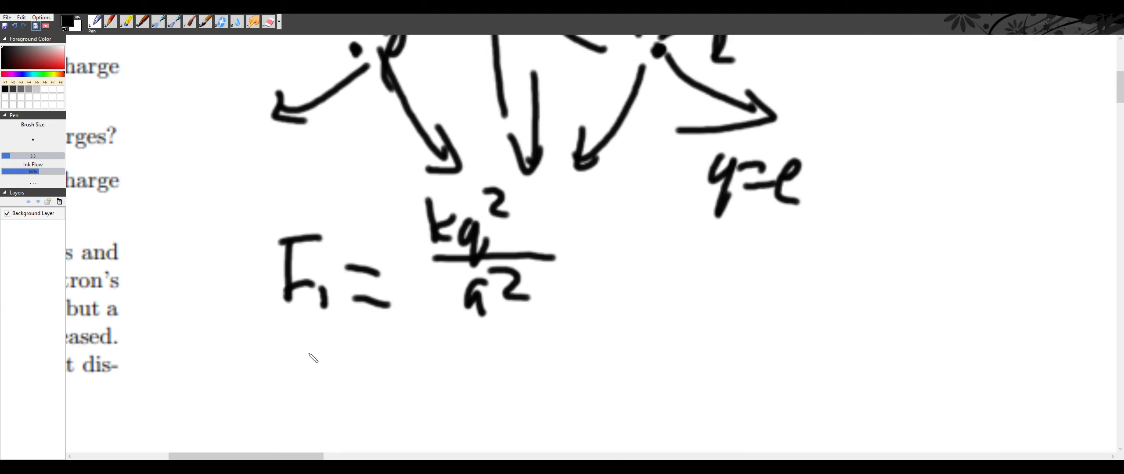
mouse_move(288, 337)
mouse_down()
mouse_move(336, 339)
mouse_move(323, 386)
mouse_move(354, 399)
mouse_up()
drag(368, 362, 410, 365)
drag(385, 381, 412, 384)
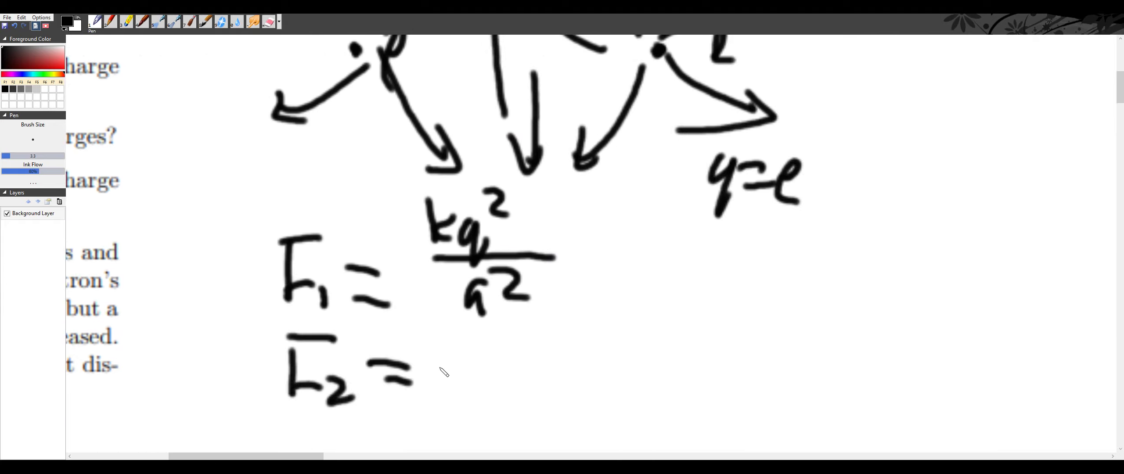
drag(438, 303, 438, 369)
drag(458, 320, 460, 341)
drag(487, 337, 482, 373)
drag(501, 317, 517, 344)
drag(451, 378, 522, 373)
Write 2a² under F2's fraction bar and ×2 beside F1's fraction.
scroll(395, 357, up, 2)
drag(299, 453, 252, 453)
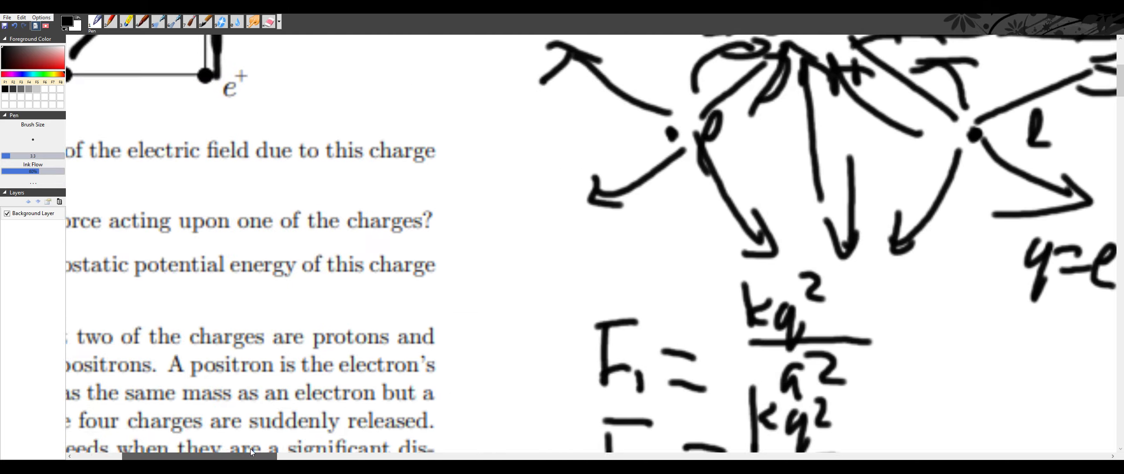
scroll(213, 336, up, 3)
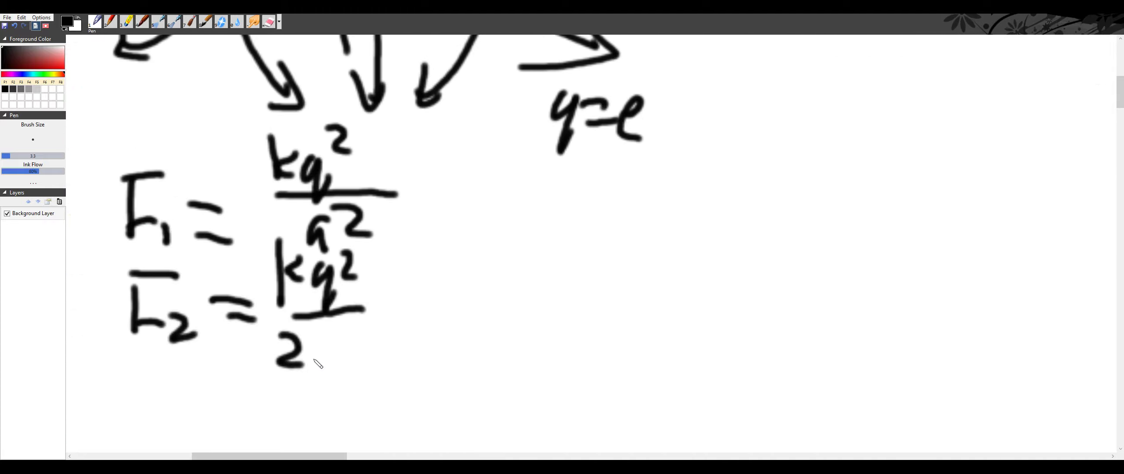
drag(328, 339, 335, 367)
drag(338, 326, 363, 351)
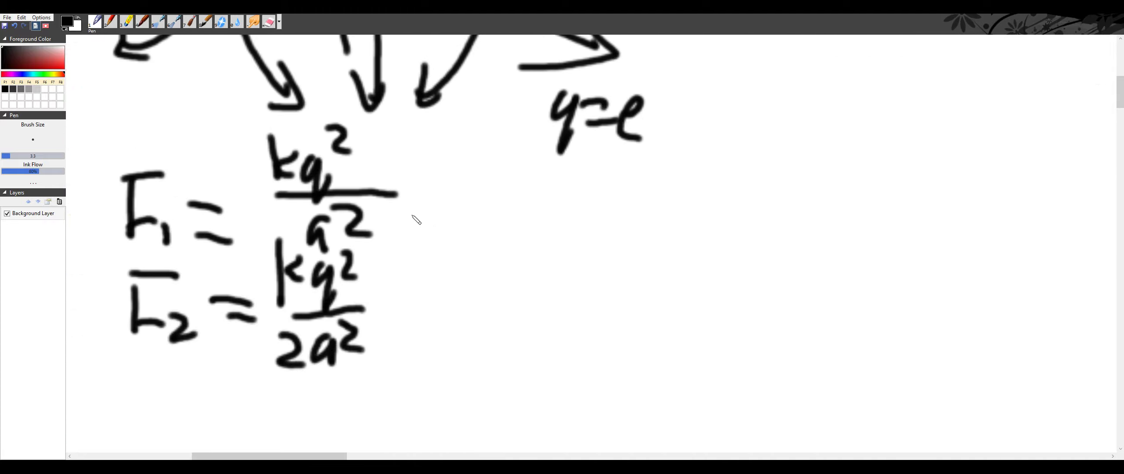
drag(428, 205, 454, 234)
drag(455, 204, 429, 238)
drag(469, 186, 490, 229)
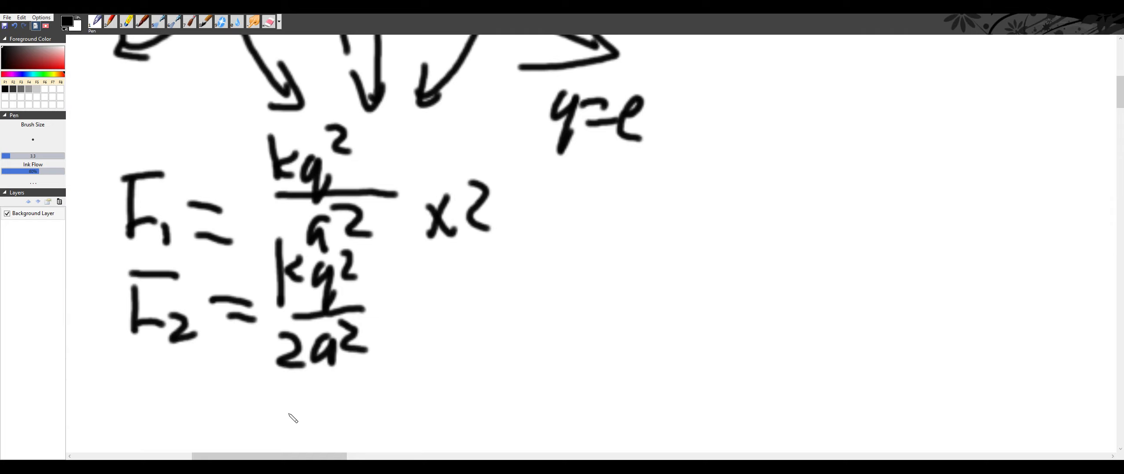
drag(272, 457, 186, 456)
scroll(213, 294, up, 5)
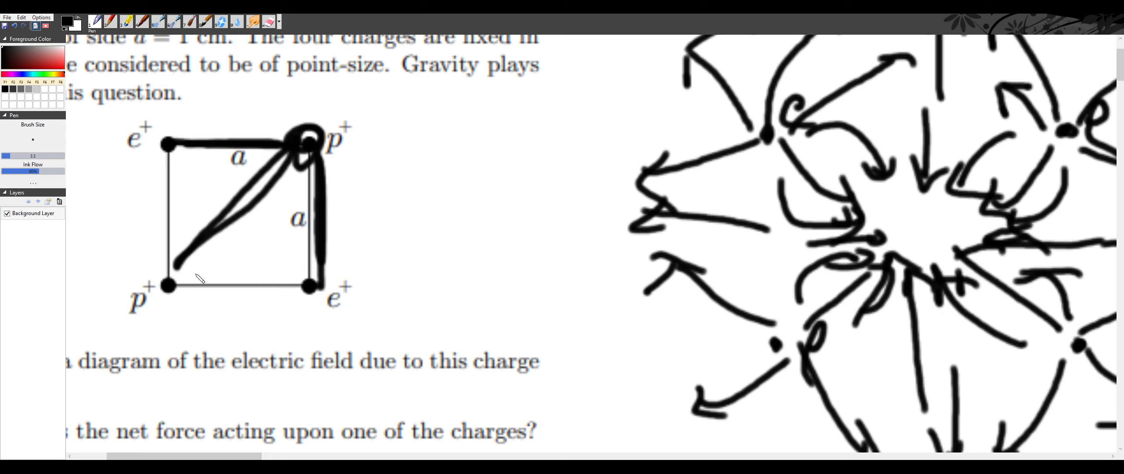
Add tick and right-angle marks and a second diagonal from the top-right proton.
drag(241, 285, 244, 306)
drag(309, 253, 281, 278)
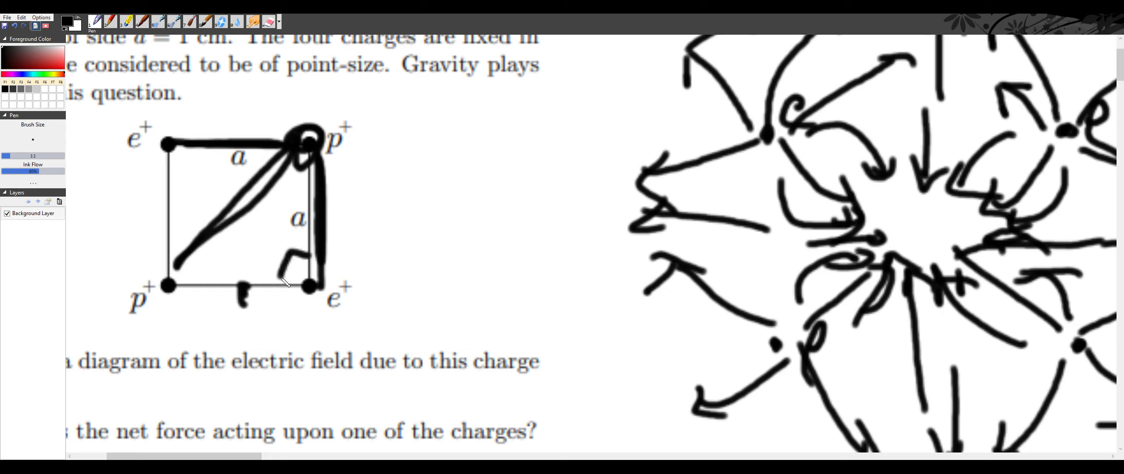
mouse_move(196, 259)
mouse_down()
mouse_move(204, 275)
mouse_move(237, 278)
mouse_up()
mouse_move(275, 182)
mouse_down()
mouse_move(276, 197)
mouse_move(302, 188)
mouse_move(306, 263)
mouse_move(316, 228)
mouse_move(321, 268)
mouse_up()
drag(310, 153, 207, 257)
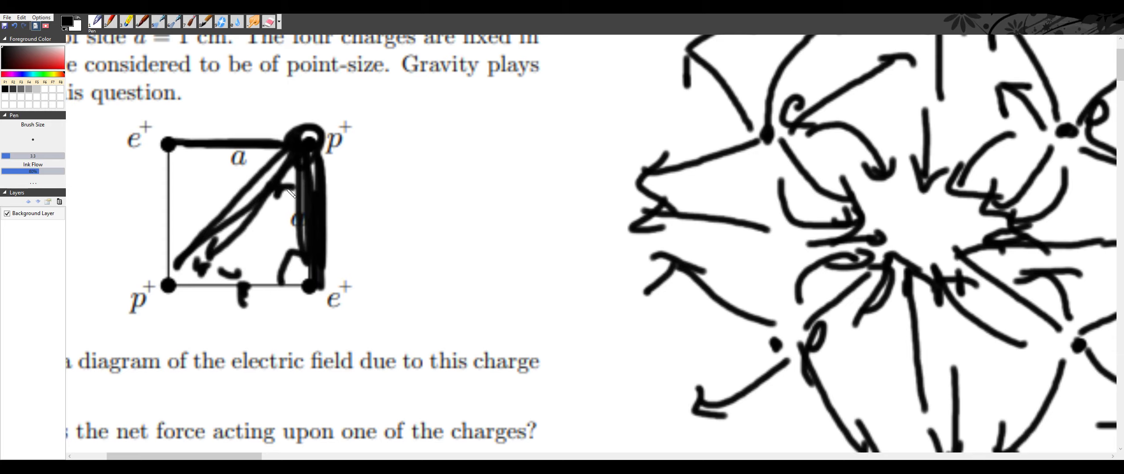
scroll(290, 193, down, 10)
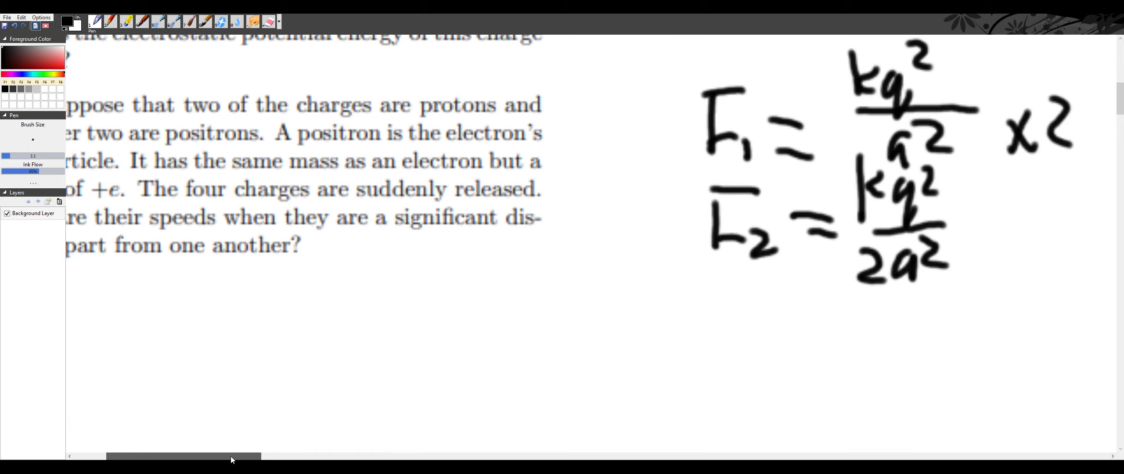
Write 'Fnet =' below the F2 formula.
drag(230, 457, 262, 457)
drag(330, 289, 377, 289)
mouse_move(334, 292)
mouse_down()
mouse_move(337, 363)
mouse_move(409, 347)
mouse_move(399, 371)
mouse_up()
click(425, 303)
drag(424, 304, 428, 367)
drag(409, 340, 487, 336)
drag(470, 348, 497, 351)
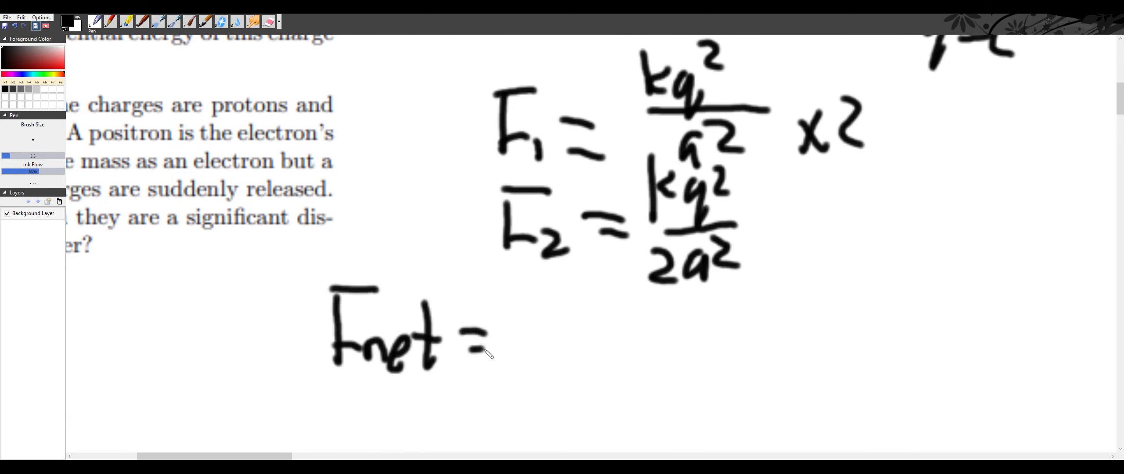
Continue the equation with 'F2 + 2' after Fnet =.
click(525, 279)
drag(521, 278, 555, 278)
mouse_move(522, 283)
mouse_down()
mouse_move(526, 361)
mouse_move(552, 339)
mouse_up()
mouse_move(549, 337)
mouse_down()
mouse_move(575, 366)
mouse_move(647, 337)
mouse_up()
click(604, 337)
drag(629, 315, 626, 366)
mouse_move(653, 304)
mouse_down()
mouse_move(658, 345)
mouse_move(679, 343)
mouse_up()
Scribble out the ×2 beside F1 and finish the term as F1 cos45.
mouse_move(815, 120)
mouse_down()
mouse_move(850, 112)
mouse_move(872, 136)
mouse_up()
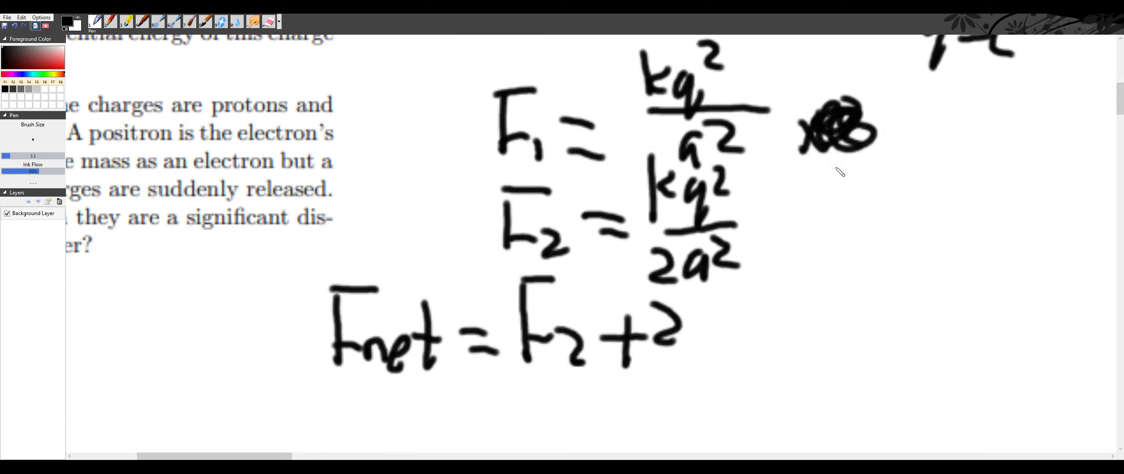
mouse_move(683, 302)
mouse_down()
mouse_move(720, 301)
mouse_move(701, 351)
mouse_up()
mouse_move(696, 347)
mouse_down()
mouse_move(737, 342)
mouse_move(742, 362)
mouse_up()
drag(772, 307, 786, 341)
mouse_move(790, 325)
mouse_down()
mouse_move(793, 315)
mouse_move(825, 340)
mouse_up()
mouse_move(845, 295)
mouse_down()
mouse_move(839, 327)
mouse_move(870, 320)
mouse_up()
mouse_move(863, 293)
mouse_down()
mouse_move(860, 342)
mouse_move(893, 322)
mouse_move(911, 294)
mouse_up()
On the next line, write the net force result = 4.41×10^-24.
scroll(540, 298, down, 3)
drag(469, 304, 513, 308)
drag(471, 334, 529, 339)
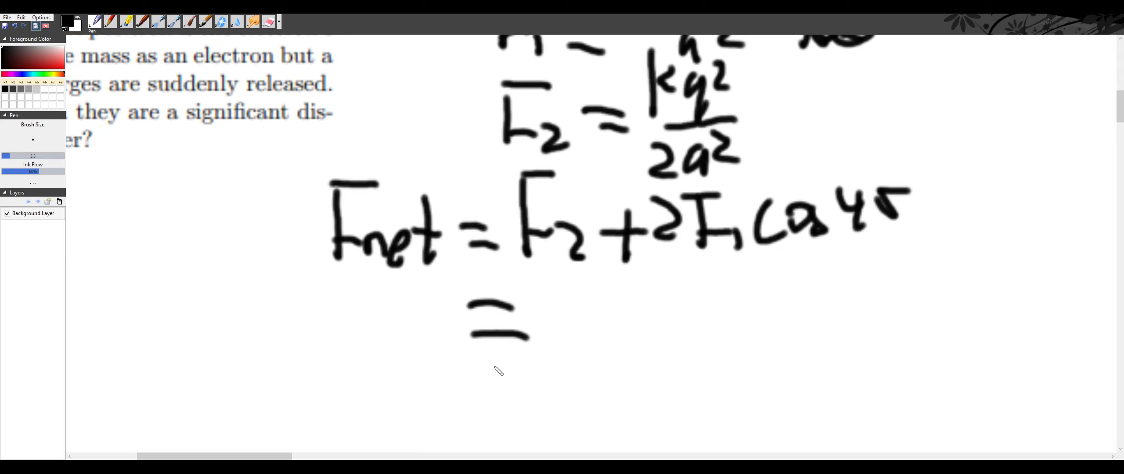
mouse_move(545, 297)
mouse_down()
mouse_move(584, 325)
mouse_move(566, 353)
mouse_up()
click(599, 349)
mouse_move(624, 281)
mouse_down()
mouse_move(645, 328)
mouse_move(680, 312)
mouse_up()
mouse_move(667, 294)
mouse_down()
mouse_move(668, 332)
mouse_move(707, 347)
mouse_up()
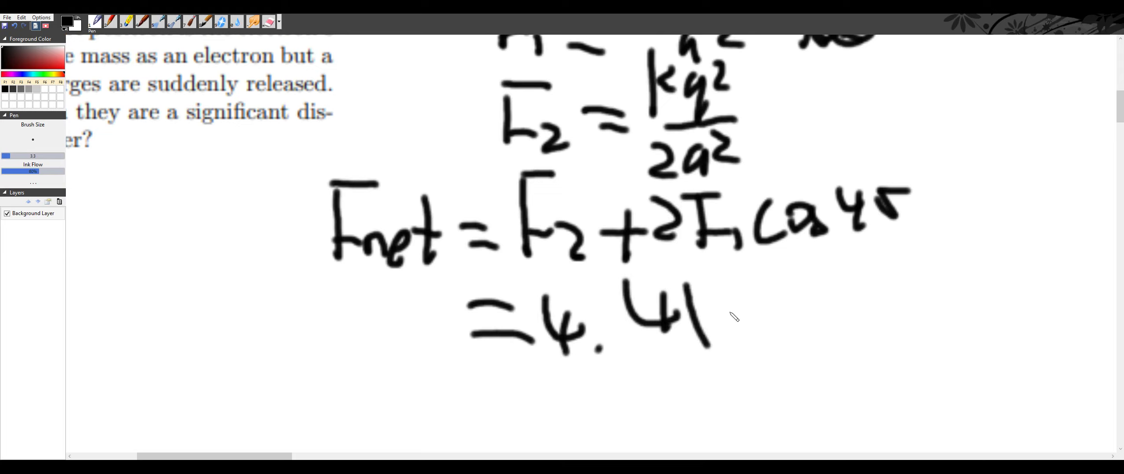
drag(743, 282, 720, 334)
drag(722, 298, 748, 340)
drag(764, 281, 775, 341)
drag(792, 310, 790, 323)
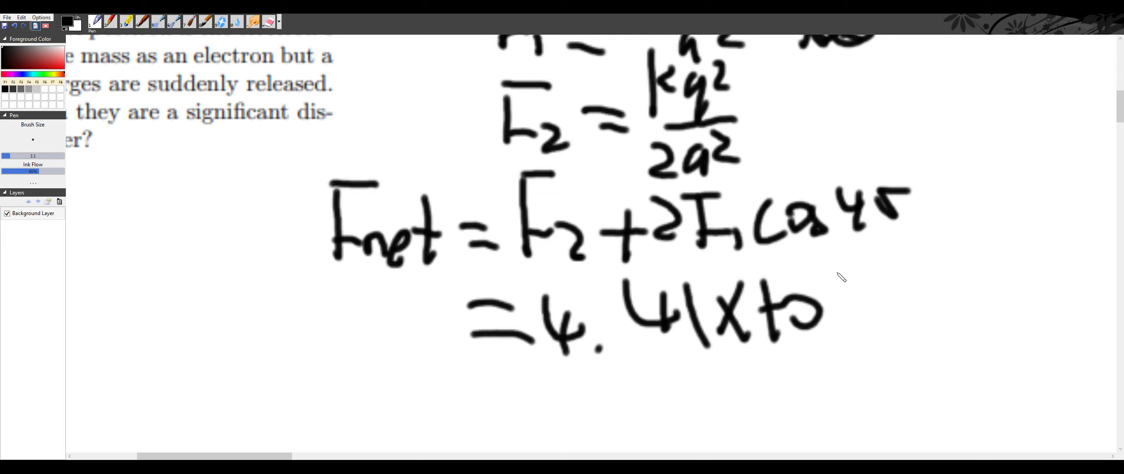
mouse_move(817, 275)
mouse_down()
mouse_move(895, 276)
mouse_move(888, 290)
mouse_up()
mouse_move(907, 266)
mouse_down()
mouse_move(906, 325)
mouse_move(940, 253)
mouse_up()
Draw a check mark over question (b).
scroll(294, 440, down, 2)
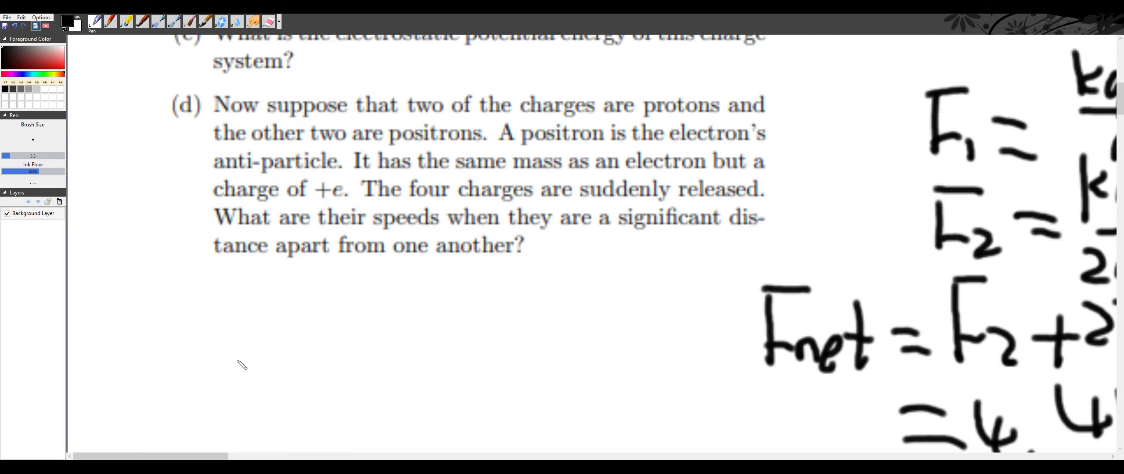
scroll(243, 364, up, 3)
drag(178, 154, 196, 151)
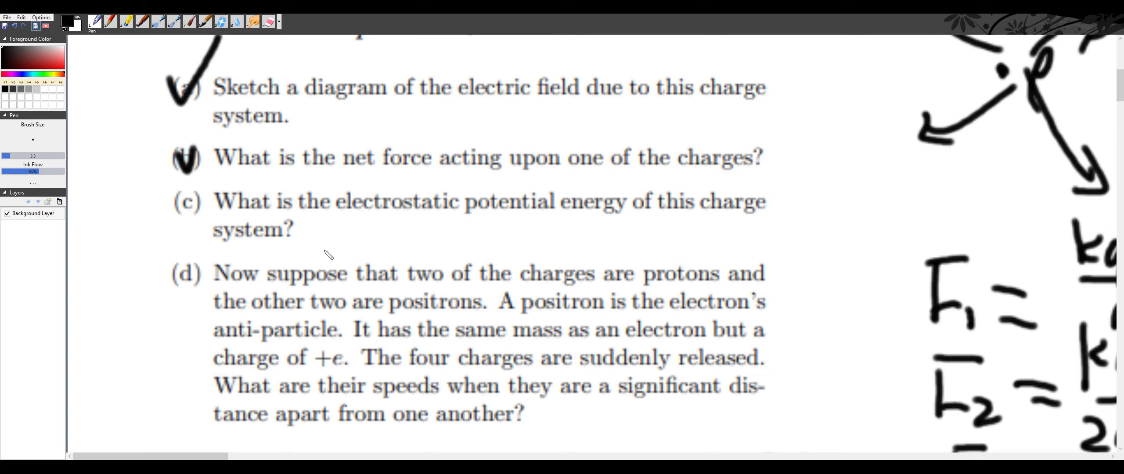
Place the first corner dot of a new square below question (d).
scroll(268, 243, up, 4)
scroll(268, 243, down, 12)
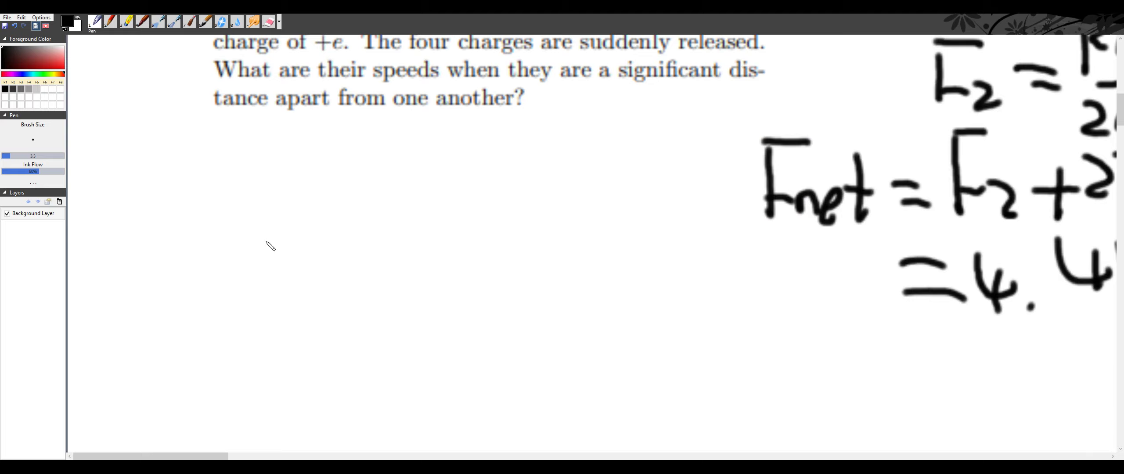
click(228, 232)
Add the remaining corner dots and draw the square with its diagonals.
click(530, 232)
scroll(234, 382, down, 1)
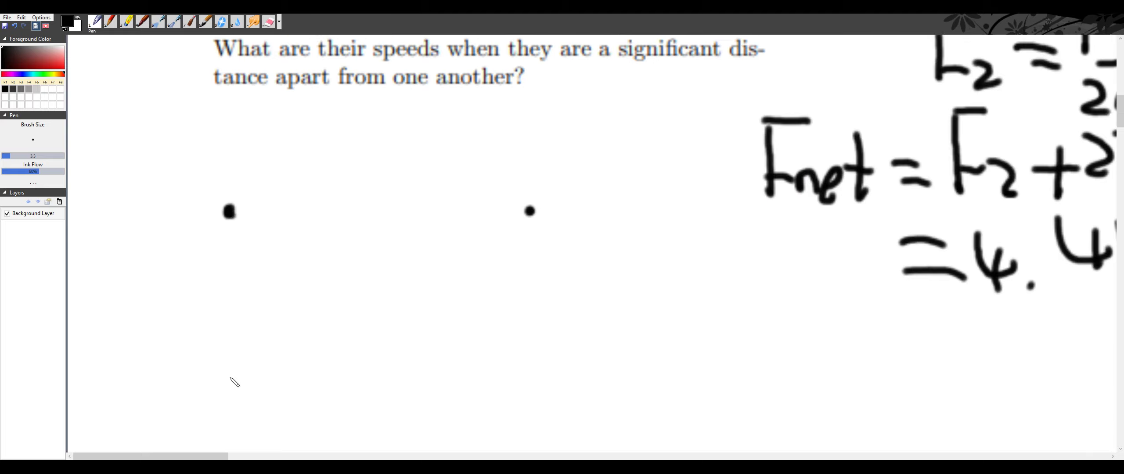
scroll(235, 383, down, 3)
click(244, 348)
drag(561, 334, 542, 337)
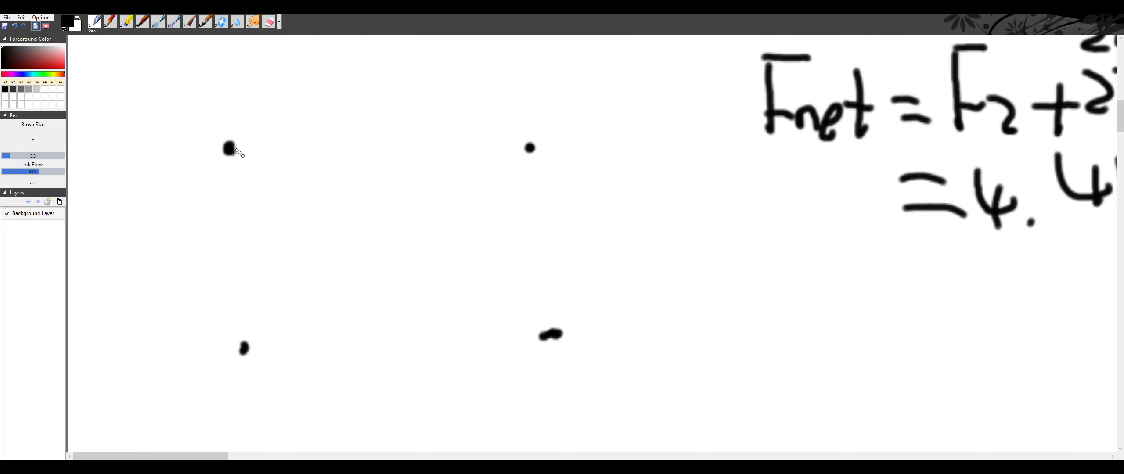
mouse_move(236, 149)
mouse_down()
mouse_move(552, 150)
mouse_move(233, 204)
mouse_move(243, 314)
mouse_move(379, 248)
mouse_move(511, 320)
mouse_up()
drag(532, 152, 547, 325)
mouse_move(242, 334)
mouse_down()
mouse_move(539, 348)
mouse_move(411, 214)
mouse_move(520, 145)
mouse_up()
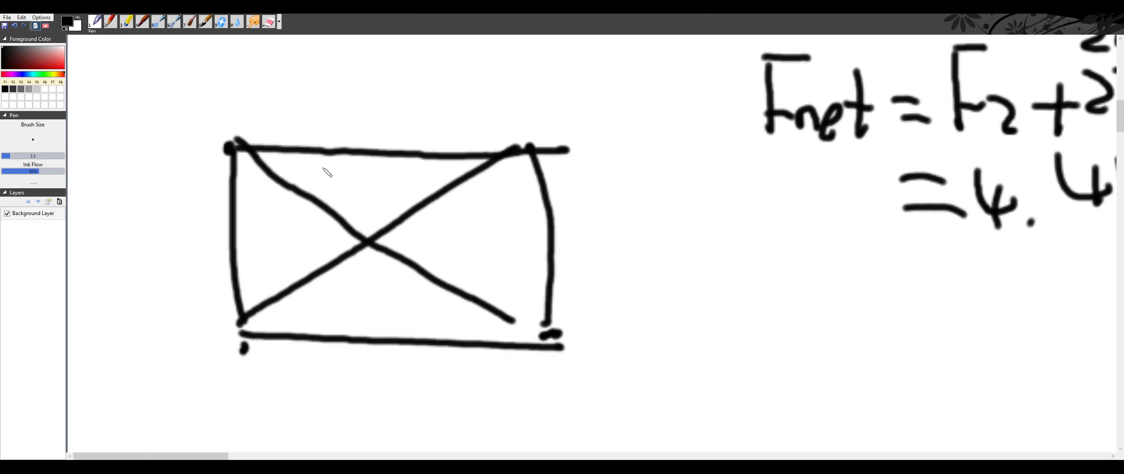
Label the diagonal √2a.
scroll(346, 175, down, 2)
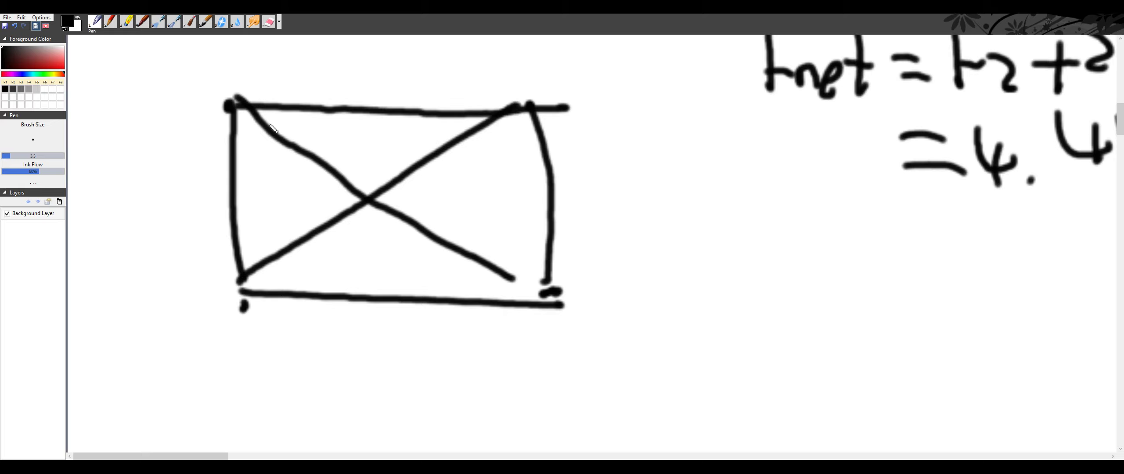
mouse_move(434, 214)
mouse_down()
mouse_move(481, 175)
mouse_move(494, 187)
mouse_move(477, 220)
mouse_move(488, 215)
mouse_up()
mouse_move(504, 208)
mouse_down()
mouse_move(514, 189)
mouse_move(521, 220)
mouse_up()
scroll(377, 219, down, 3)
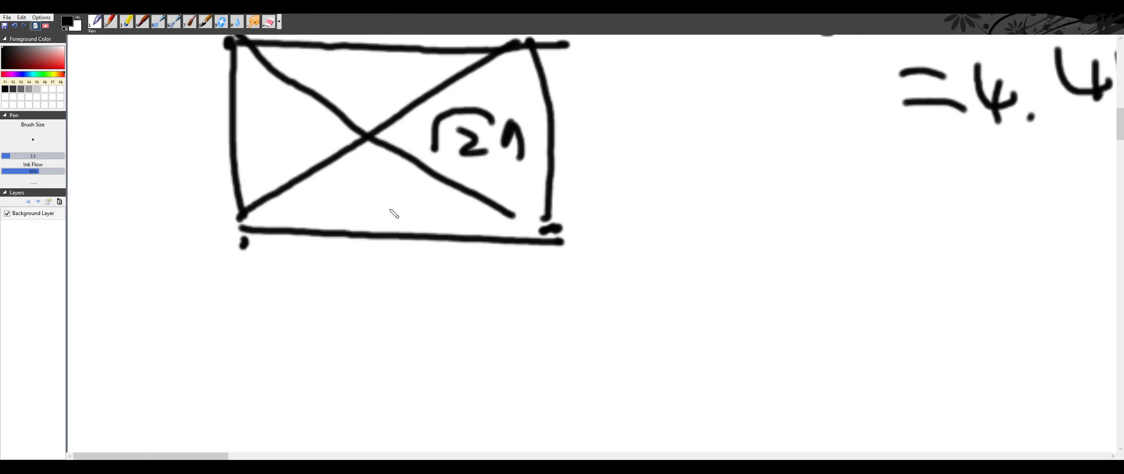
Below the square, write the first energy term 2×kq²/√2a.
drag(250, 303, 290, 352)
mouse_move(325, 310)
mouse_down()
mouse_move(303, 350)
mouse_move(336, 347)
mouse_up()
drag(357, 254, 355, 300)
mouse_move(382, 271)
mouse_down()
mouse_move(360, 287)
mouse_move(394, 300)
mouse_up()
mouse_move(415, 278)
mouse_down()
mouse_move(395, 292)
mouse_move(405, 313)
mouse_up()
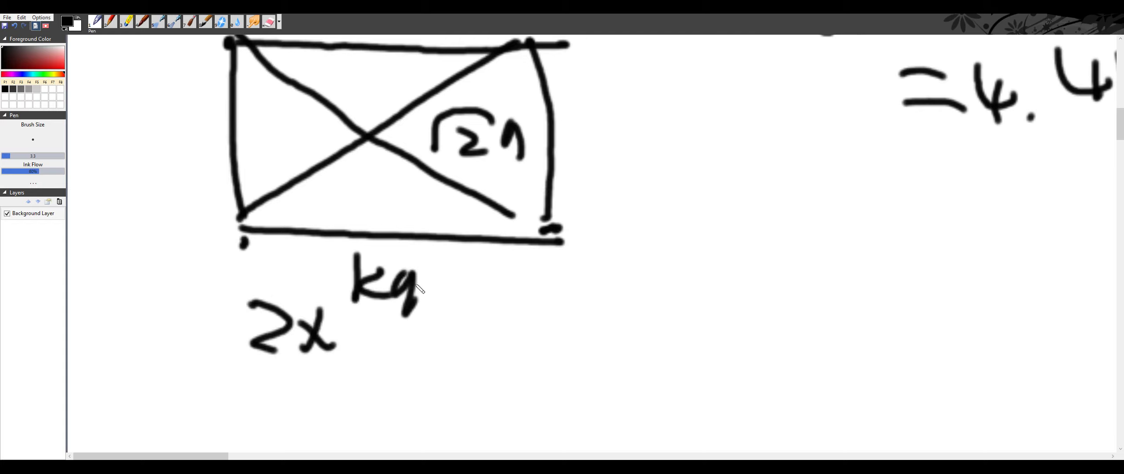
mouse_move(421, 262)
mouse_down()
mouse_move(425, 282)
mouse_move(445, 281)
mouse_up()
drag(354, 317, 454, 319)
drag(364, 359, 383, 333)
drag(387, 345, 406, 358)
drag(427, 349, 440, 357)
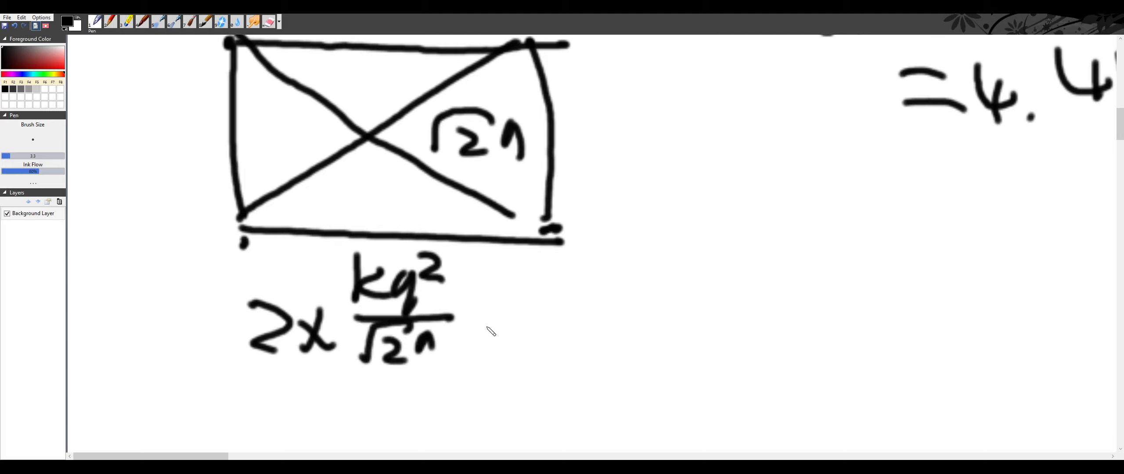
drag(475, 327, 519, 326)
drag(501, 317, 502, 348)
scroll(273, 141, up, 3)
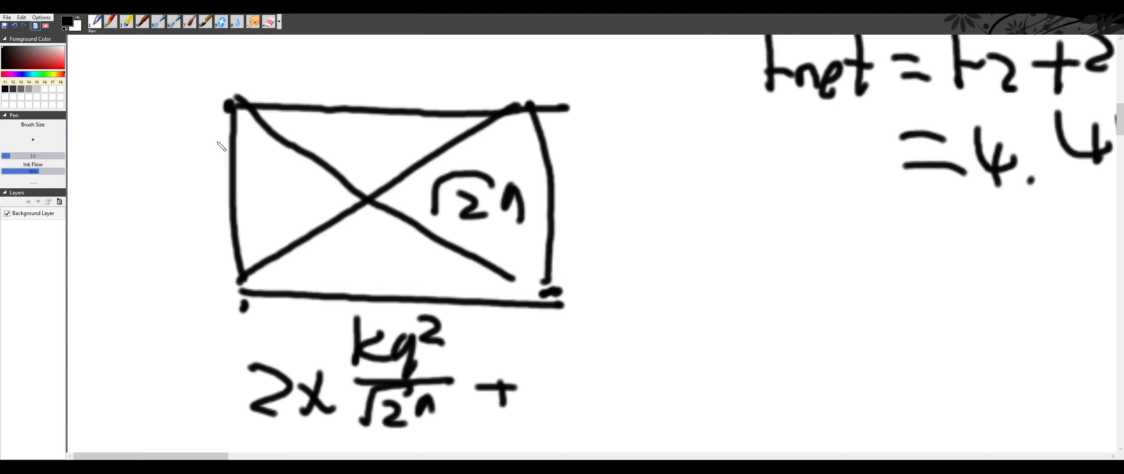
Add the second energy term 4×kq²/a².
scroll(456, 311, down, 2)
mouse_move(531, 319)
mouse_down()
mouse_move(587, 342)
mouse_move(565, 371)
mouse_up()
mouse_move(633, 321)
mouse_down()
mouse_move(598, 361)
mouse_move(649, 370)
mouse_up()
drag(644, 247, 653, 302)
drag(669, 270, 677, 293)
mouse_move(680, 272)
mouse_down()
mouse_move(670, 295)
mouse_move(702, 298)
mouse_up()
drag(701, 278, 698, 322)
drag(711, 246, 735, 277)
mouse_move(643, 320)
mouse_down()
mouse_move(751, 320)
mouse_move(702, 328)
mouse_move(700, 358)
mouse_up()
scroll(658, 317, down, 1)
mouse_move(713, 310)
mouse_down()
mouse_move(738, 320)
mouse_move(741, 339)
mouse_move(732, 335)
mouse_up()
scroll(683, 349, down, 3)
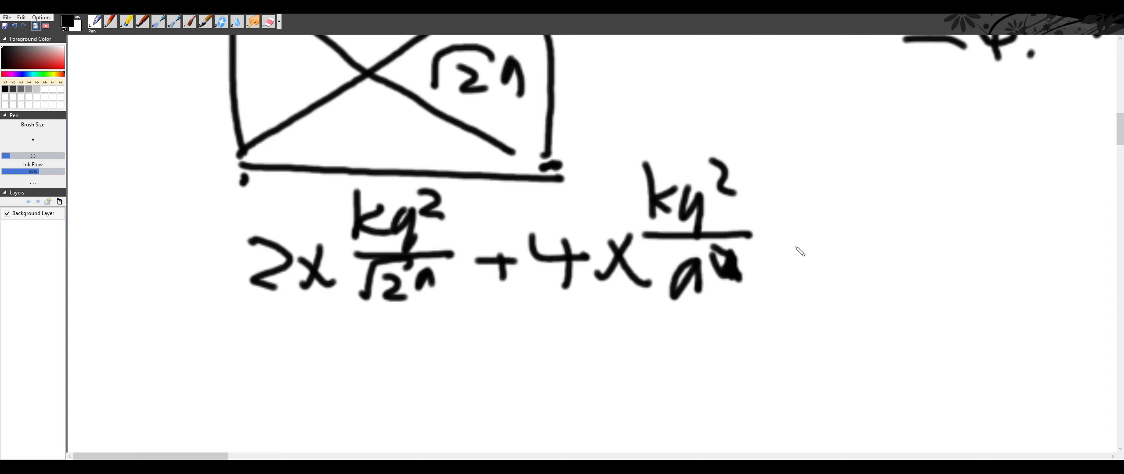
Finish the sum with = 1.25×10^-25 and close it with a bracket.
drag(783, 233, 816, 246)
drag(793, 261, 826, 258)
drag(838, 207, 846, 273)
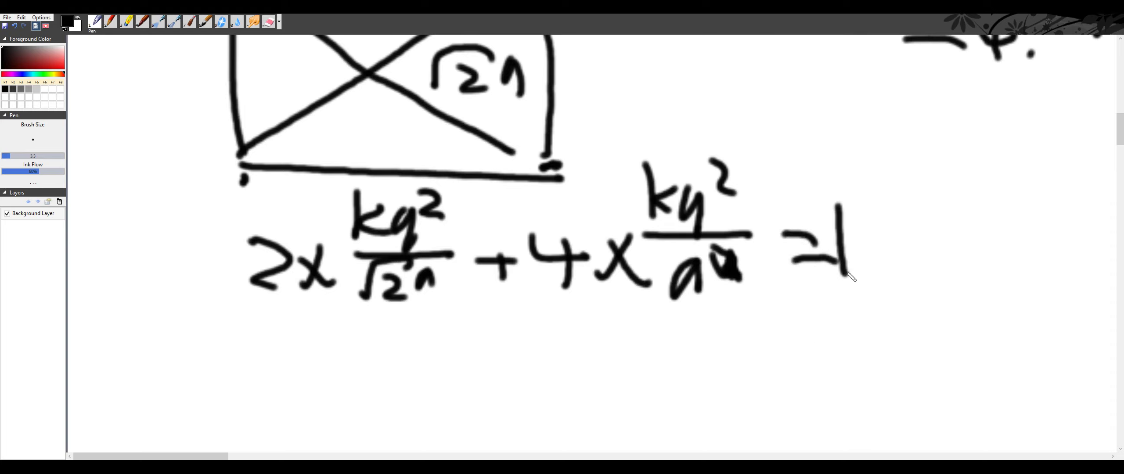
click(863, 254)
drag(880, 224, 904, 251)
mouse_move(911, 224)
mouse_down()
mouse_move(917, 246)
mouse_move(937, 214)
mouse_move(962, 246)
mouse_up()
mouse_move(968, 220)
mouse_down()
mouse_move(939, 235)
mouse_move(983, 254)
mouse_up()
mouse_move(992, 237)
mouse_down()
mouse_move(1012, 246)
mouse_move(993, 232)
mouse_up()
drag(1009, 201, 1071, 200)
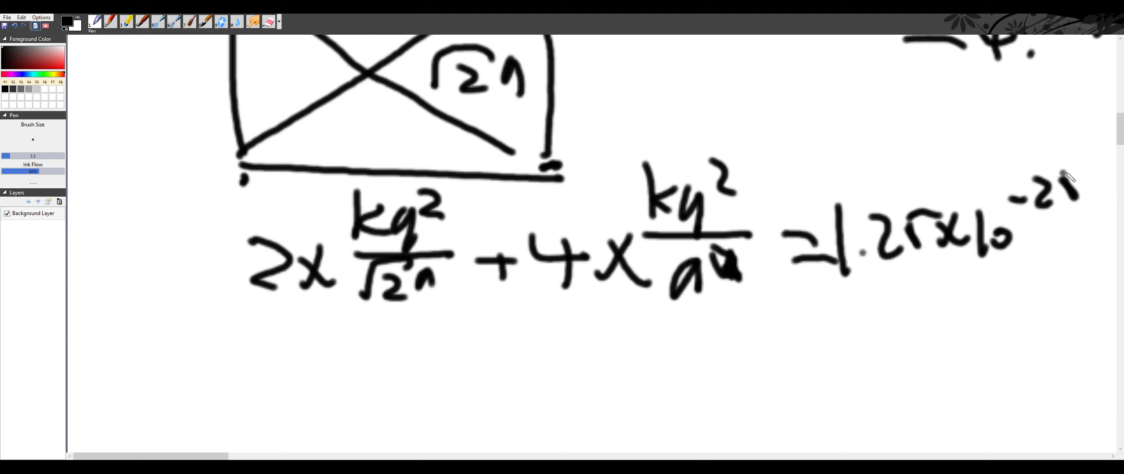
drag(1062, 171, 1082, 168)
mouse_move(1088, 178)
mouse_down()
mouse_move(1110, 180)
mouse_move(1081, 262)
mouse_up()
scroll(118, 263, up, 10)
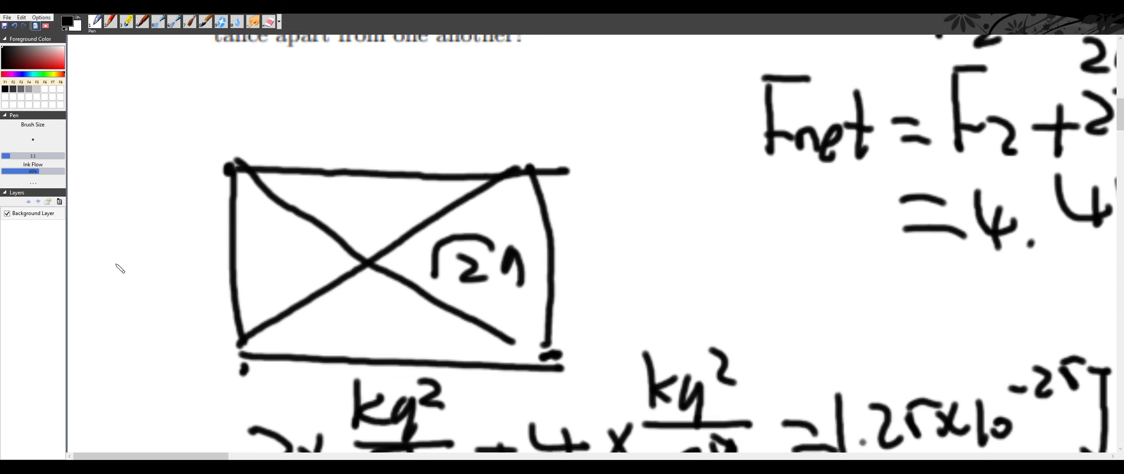
Check off part (c), the potential energy question, then scroll back below (d).
mouse_move(182, 214)
mouse_down()
mouse_move(186, 235)
mouse_move(209, 195)
mouse_up()
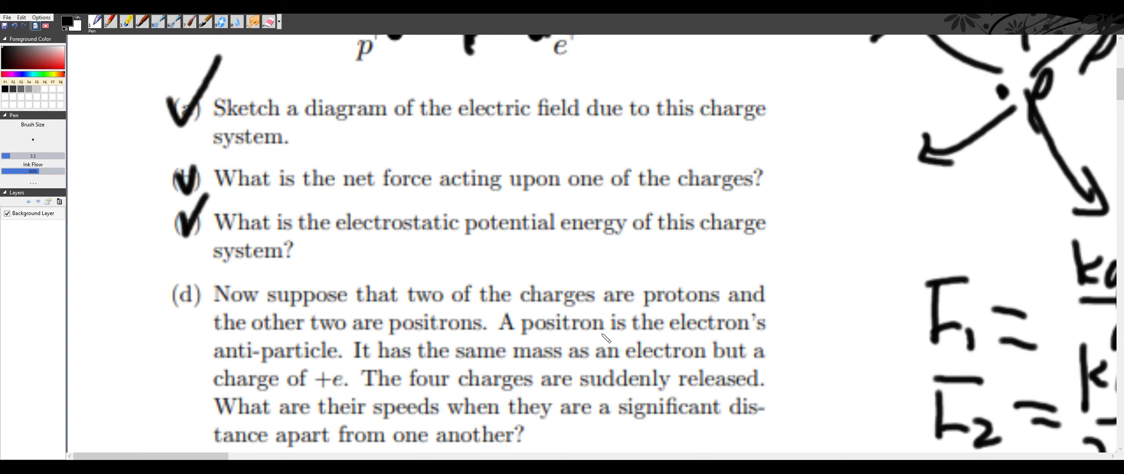
scroll(357, 361, down, 1)
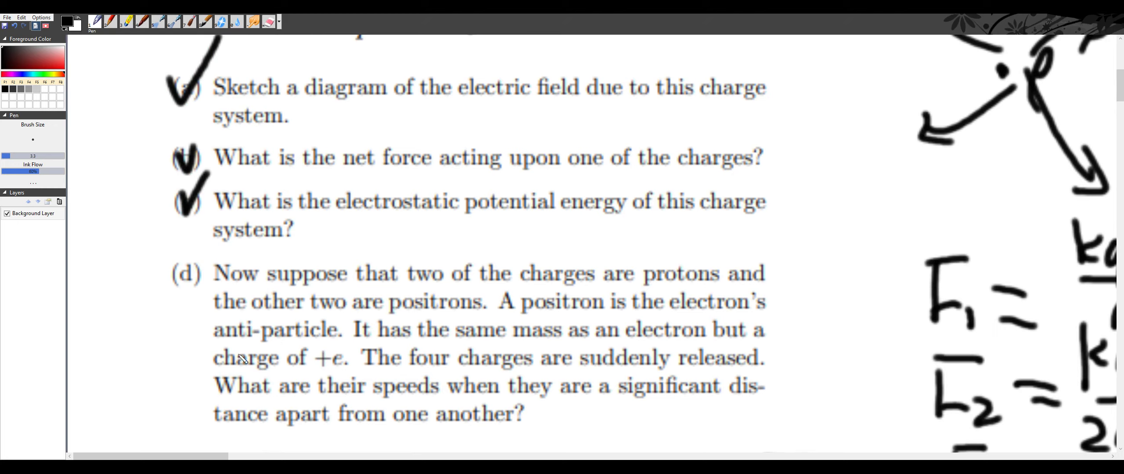
scroll(518, 357, down, 1)
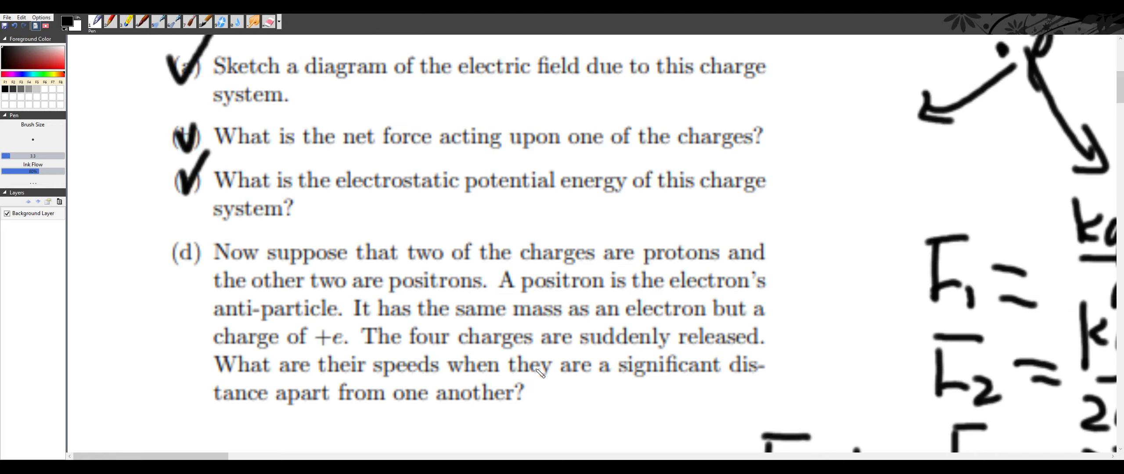
scroll(343, 383, down, 3)
scroll(318, 334, down, 15)
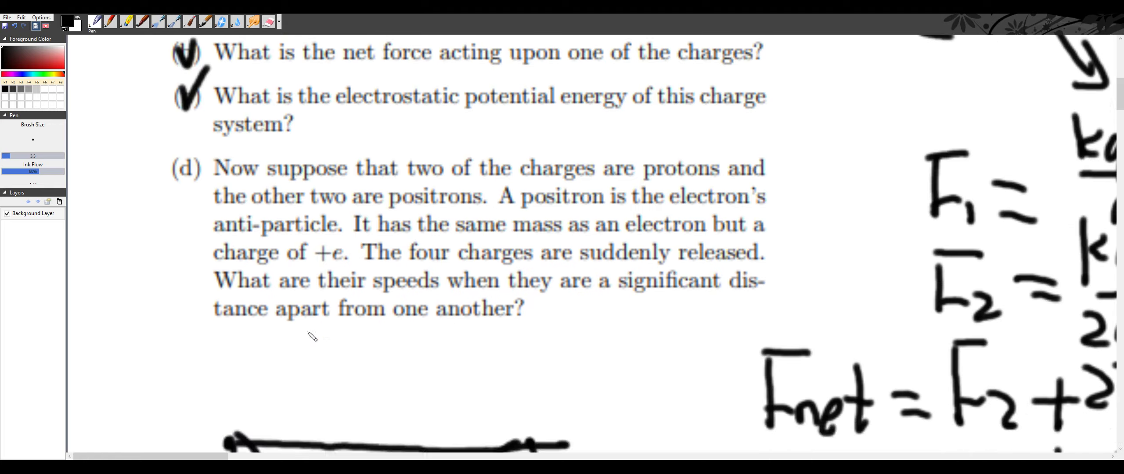
Mark four charges at the square's corners, labelling the upper-right and lower-left as electrons.
drag(277, 156, 279, 132)
drag(509, 119, 514, 132)
drag(285, 302, 293, 289)
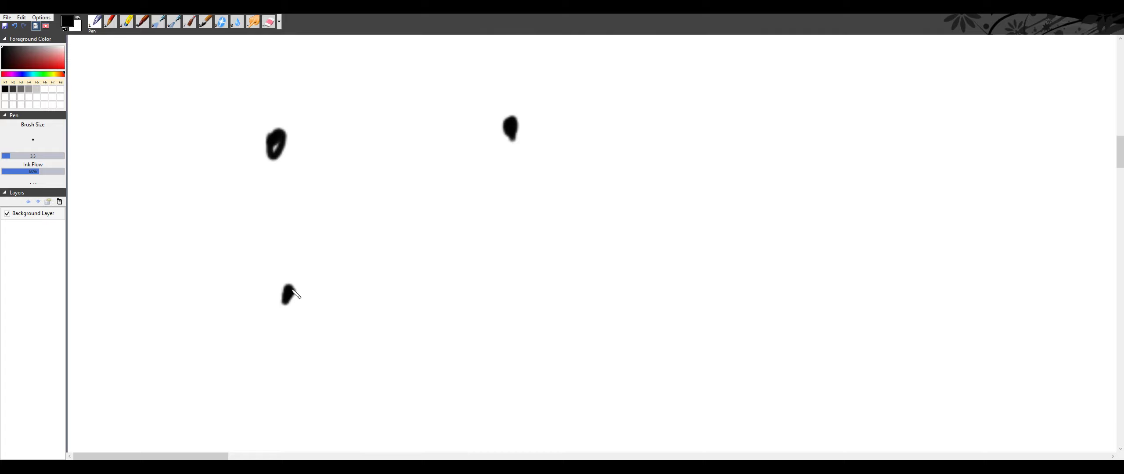
drag(529, 305, 535, 314)
mouse_move(211, 77)
mouse_down()
mouse_move(213, 105)
mouse_move(218, 88)
mouse_up()
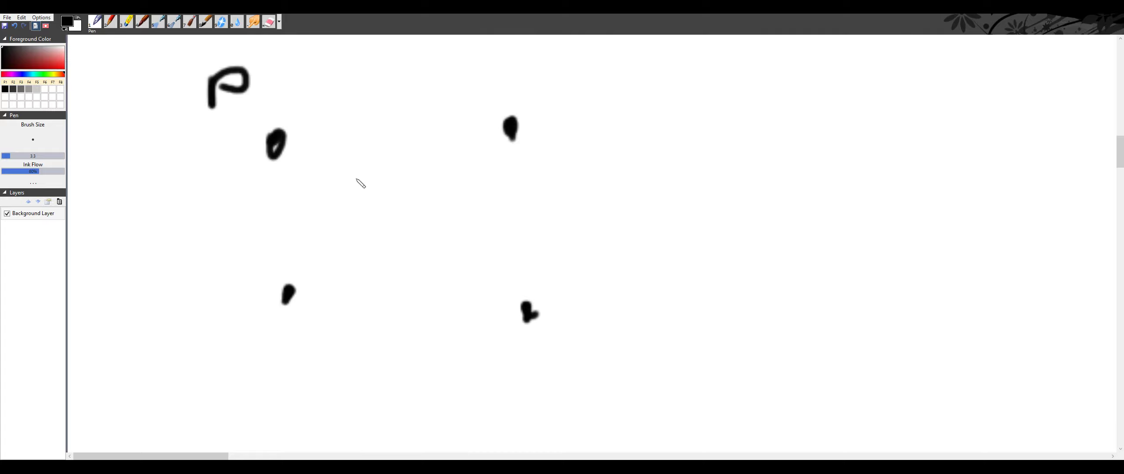
mouse_move(545, 302)
mouse_down()
mouse_move(556, 340)
mouse_move(546, 318)
mouse_up()
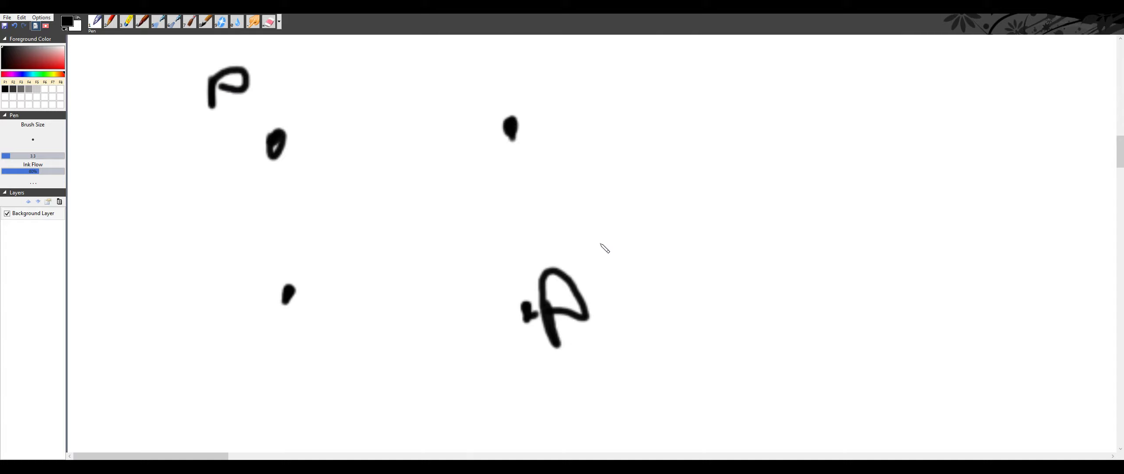
drag(525, 90, 562, 123)
drag(240, 254, 288, 277)
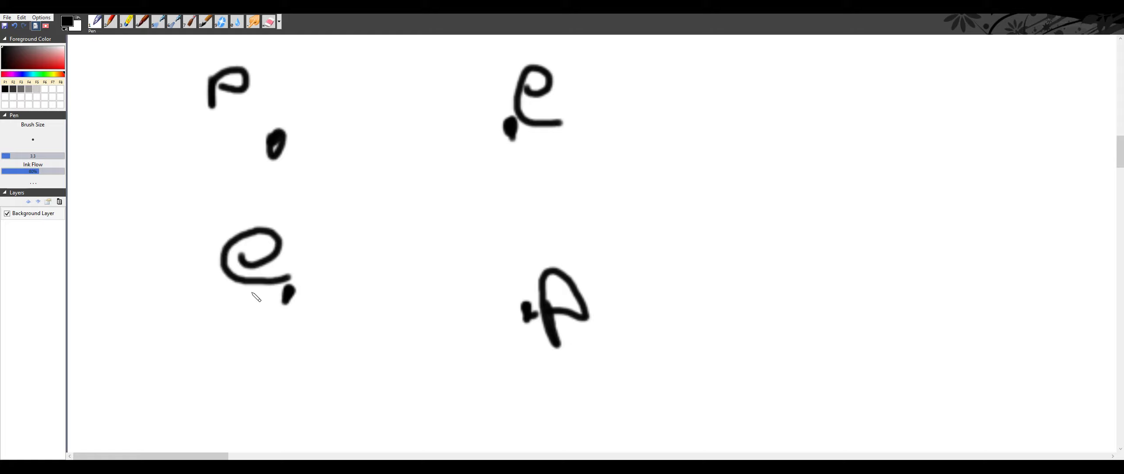
Draw outward arrows on both electrons and circle the two other charges.
drag(251, 298, 149, 389)
drag(160, 345, 188, 394)
drag(536, 133, 660, 48)
drag(631, 45, 672, 137)
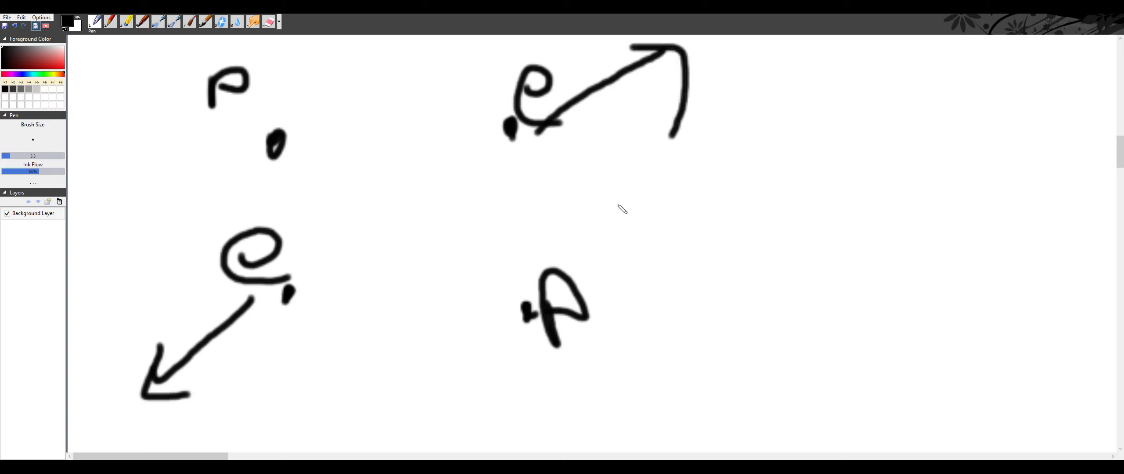
mouse_move(248, 120)
mouse_down()
mouse_move(307, 164)
mouse_move(219, 86)
mouse_up()
drag(507, 295, 469, 274)
drag(211, 459, 294, 457)
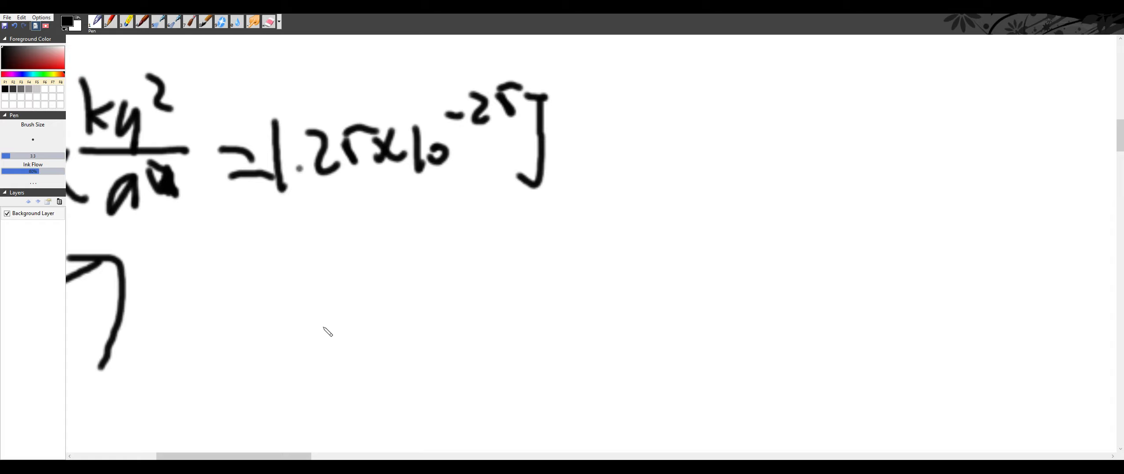
Write 1.25×10⁻²⁵ = as the left side of the energy equation.
scroll(266, 306, down, 4)
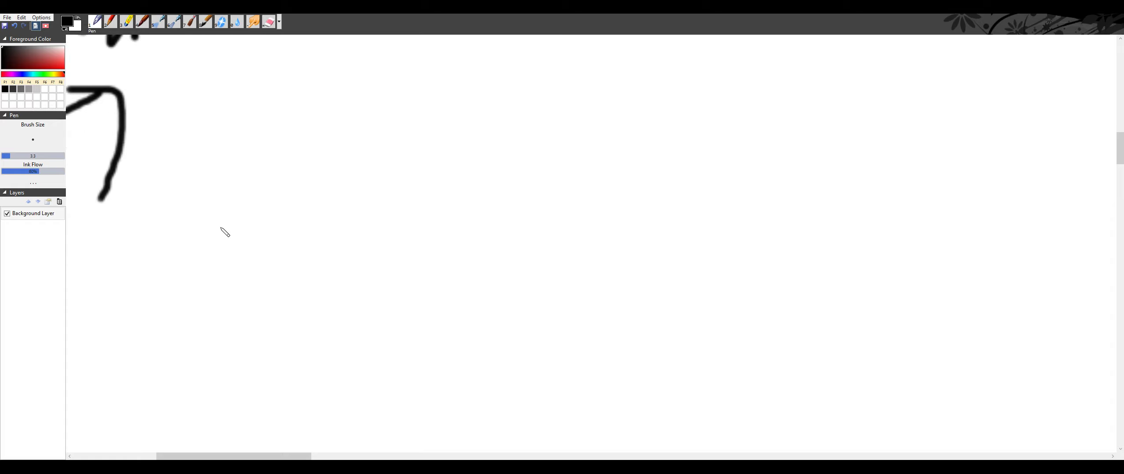
drag(215, 223, 218, 311)
click(236, 297)
drag(252, 238, 299, 286)
drag(316, 252, 328, 287)
mouse_move(310, 243)
mouse_down()
mouse_move(349, 236)
mouse_move(354, 283)
mouse_up()
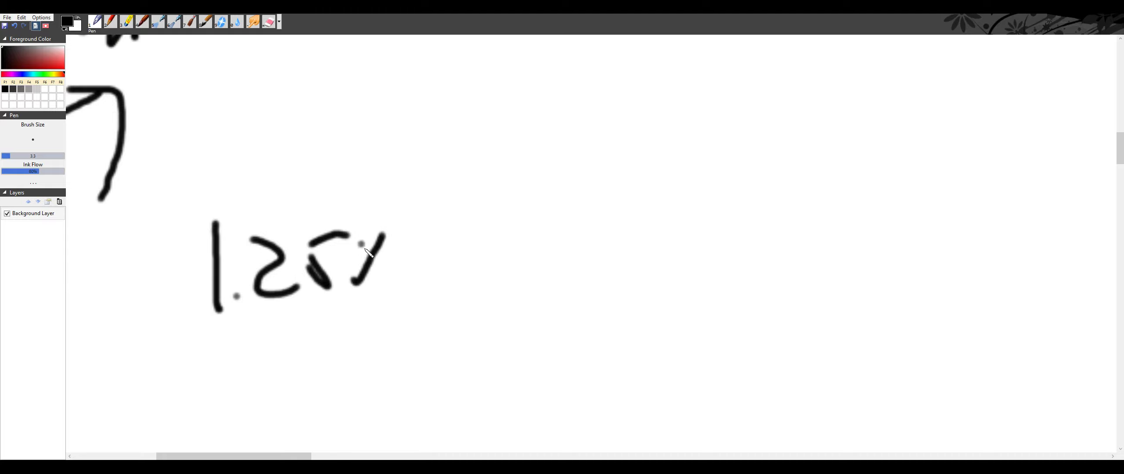
drag(360, 244, 392, 290)
drag(411, 226, 421, 283)
drag(455, 242, 457, 246)
drag(464, 212, 498, 210)
drag(512, 193, 523, 207)
drag(519, 180, 548, 187)
drag(556, 237, 589, 241)
drag(551, 266, 587, 267)
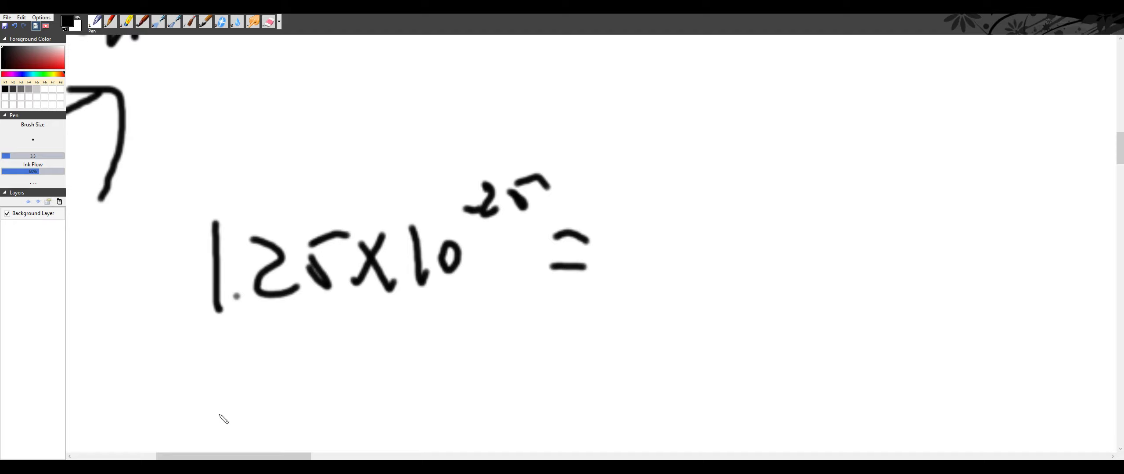
Join the two circled charges with a thick line.
mouse_move(234, 457)
mouse_down()
mouse_move(188, 456)
mouse_move(204, 457)
mouse_up()
scroll(196, 394, down, 3)
scroll(277, 348, up, 2)
scroll(278, 348, up, 3)
scroll(281, 219, down, 3)
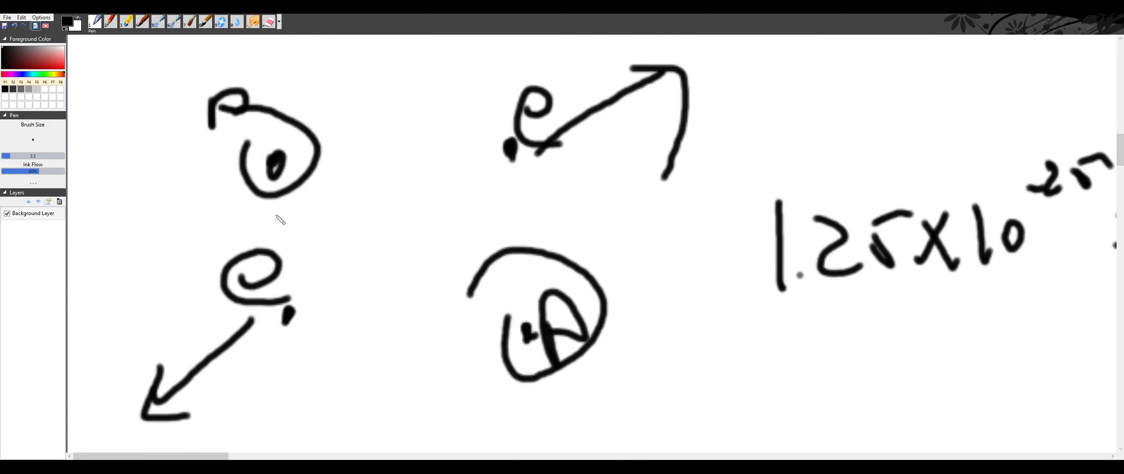
mouse_move(275, 169)
mouse_down()
mouse_move(514, 327)
mouse_move(511, 287)
mouse_up()
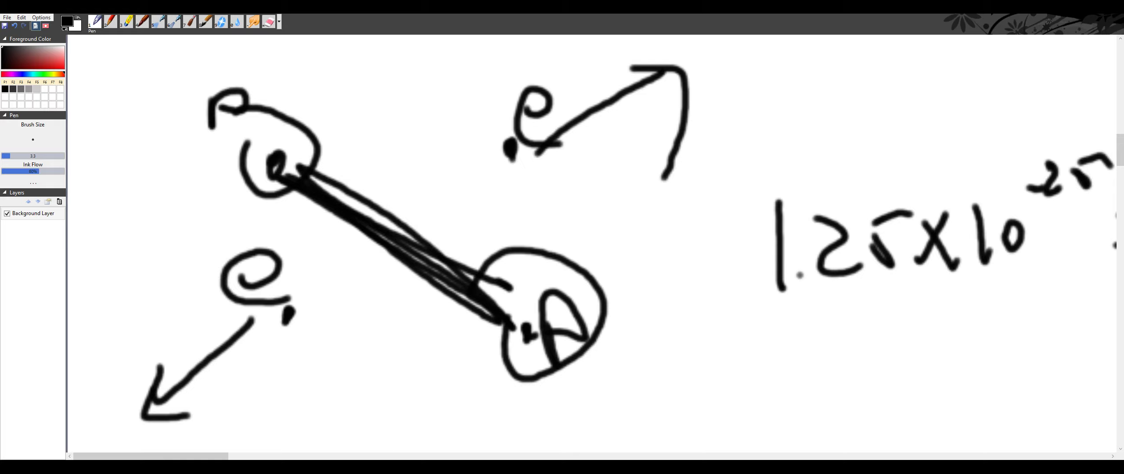
Write kq²/√2a after the equals sign.
drag(197, 456, 295, 456)
drag(523, 135, 523, 208)
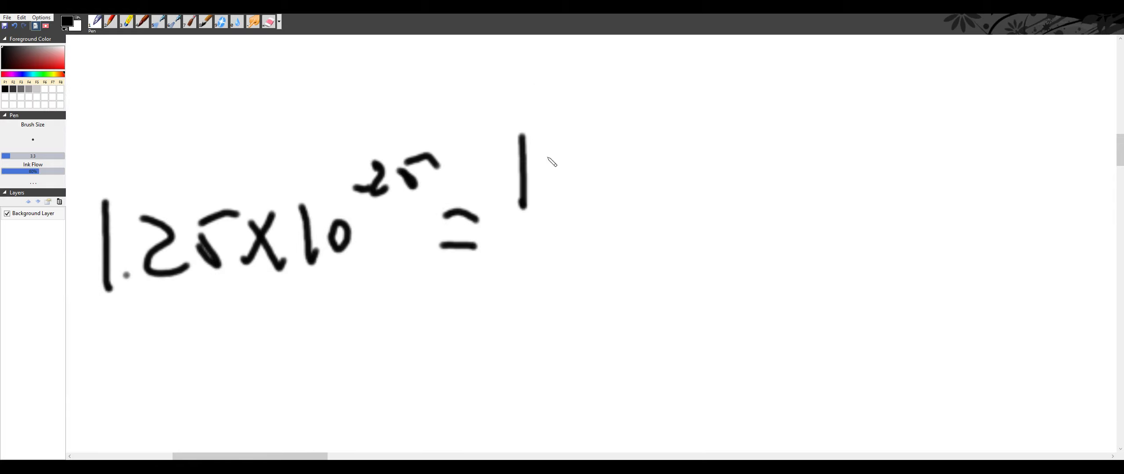
mouse_move(548, 161)
mouse_down()
mouse_move(551, 196)
mouse_move(580, 224)
mouse_up()
drag(588, 117, 623, 166)
drag(509, 224, 632, 222)
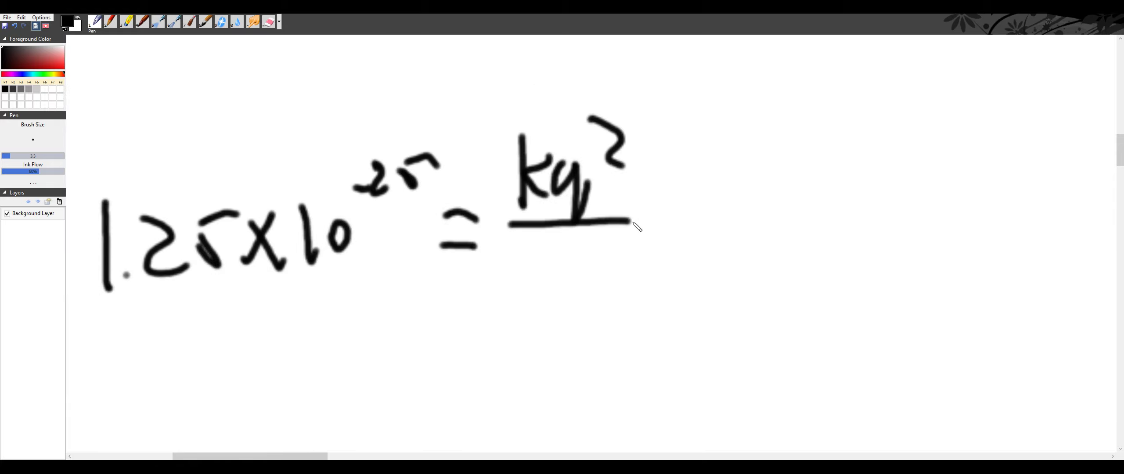
mouse_move(516, 278)
mouse_down()
mouse_move(531, 251)
mouse_move(582, 237)
mouse_up()
drag(546, 256, 573, 287)
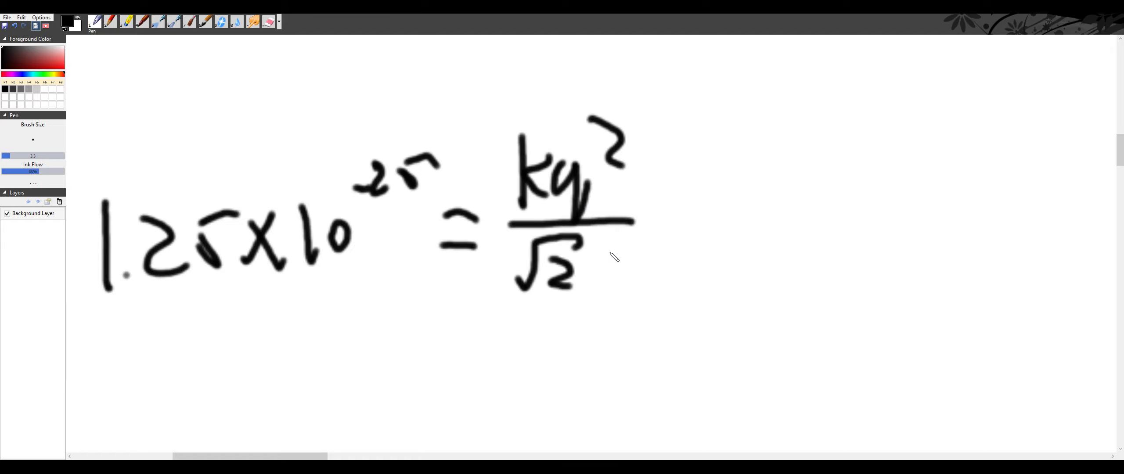
drag(610, 259, 612, 275)
Add + 2×½mv² to the equation and underline mv.
drag(647, 238, 682, 240)
drag(669, 216, 670, 260)
drag(706, 190, 742, 240)
drag(786, 207, 756, 244)
drag(756, 223, 786, 239)
mouse_move(814, 132)
mouse_down()
mouse_move(823, 189)
mouse_move(851, 206)
mouse_up()
mouse_move(819, 223)
mouse_down()
mouse_move(823, 241)
mouse_move(858, 253)
mouse_up()
mouse_move(871, 226)
mouse_down()
mouse_move(879, 212)
mouse_move(917, 224)
mouse_up()
mouse_move(926, 205)
mouse_down()
mouse_move(939, 233)
mouse_move(948, 185)
mouse_up()
drag(942, 156, 969, 192)
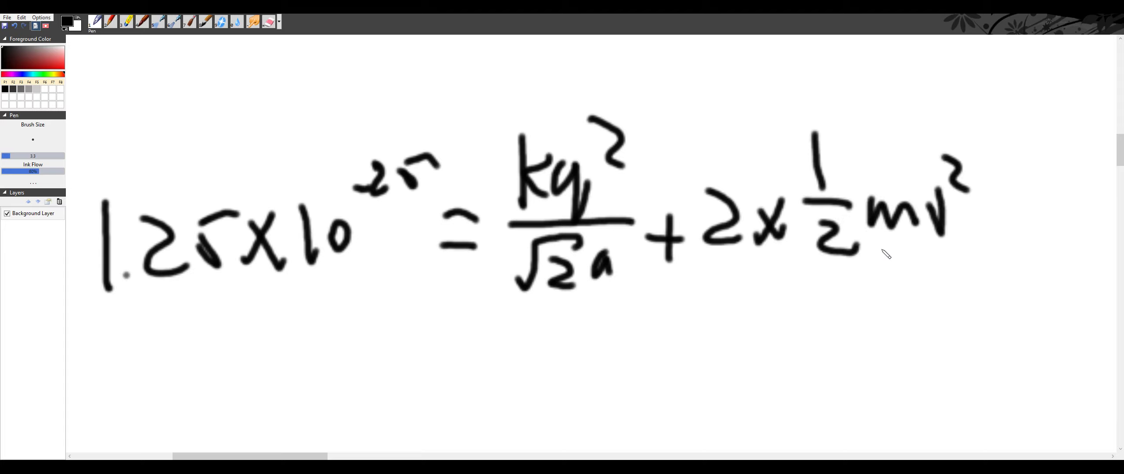
mouse_move(878, 240)
mouse_down()
mouse_move(949, 242)
mouse_move(866, 239)
mouse_up()
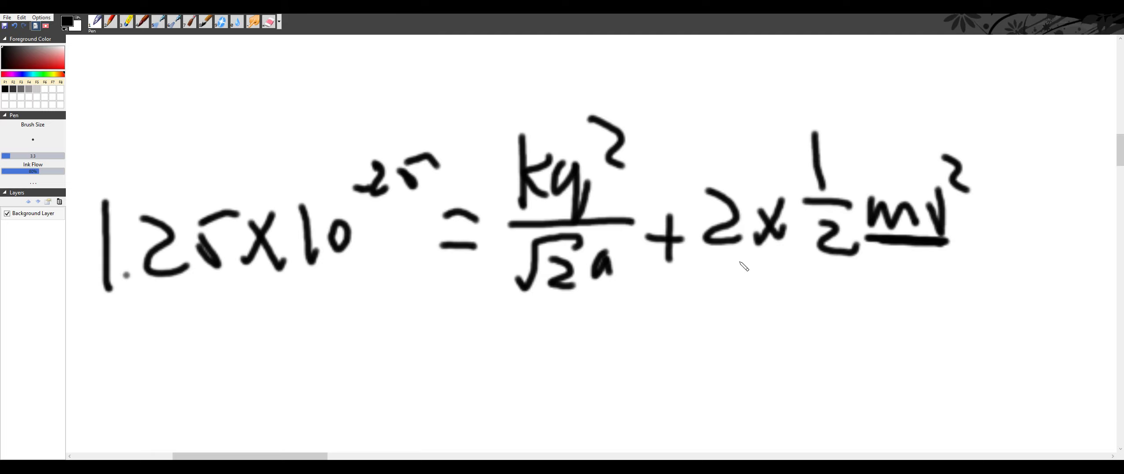
Write the electron speed result Ve = 345 m/s below.
scroll(445, 297, down, 1)
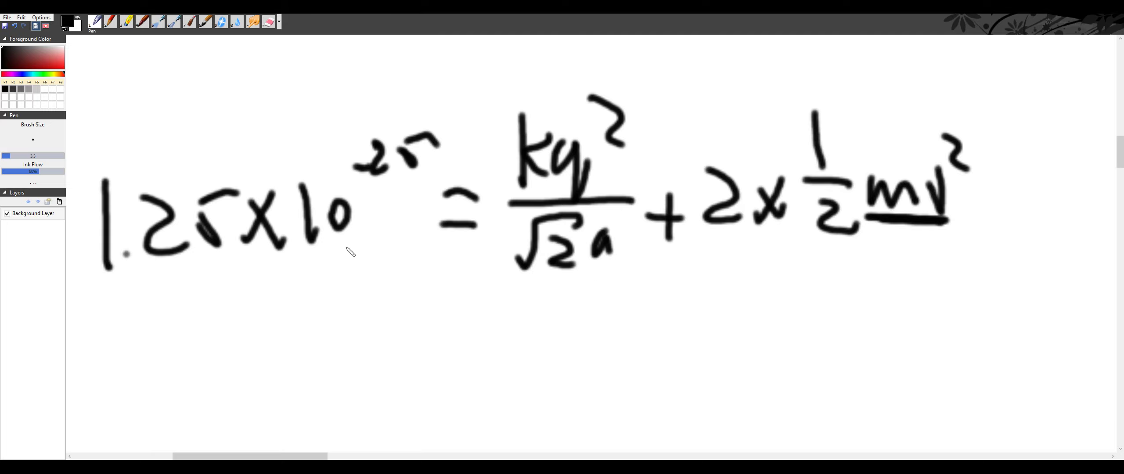
mouse_move(291, 288)
mouse_down()
mouse_move(347, 315)
mouse_move(348, 297)
mouse_up()
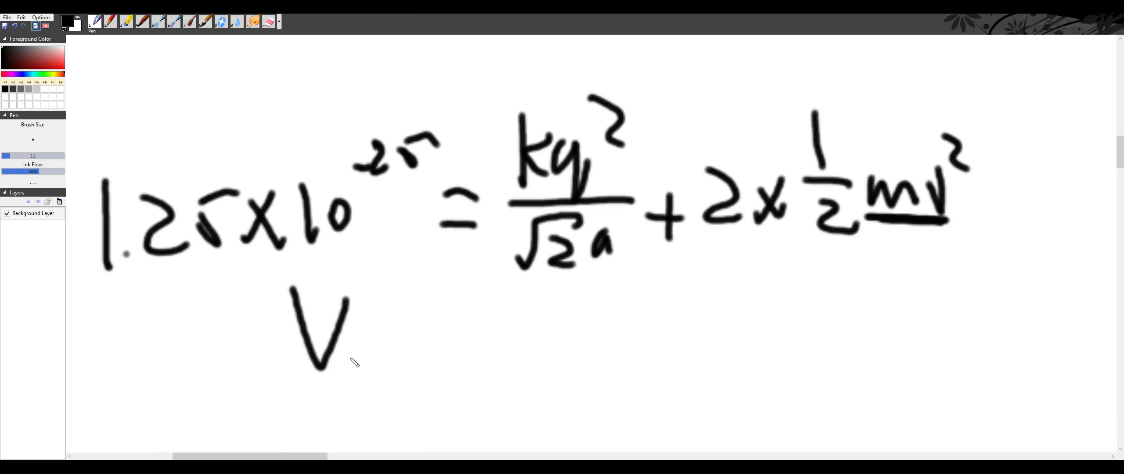
drag(344, 359, 366, 374)
drag(382, 327, 443, 362)
mouse_move(452, 303)
mouse_down()
mouse_move(483, 313)
mouse_move(472, 362)
mouse_up()
mouse_move(500, 317)
mouse_down()
mouse_move(503, 338)
mouse_move(541, 332)
mouse_up()
drag(540, 324, 527, 358)
drag(554, 307, 564, 348)
mouse_move(548, 299)
mouse_down()
mouse_move(591, 298)
mouse_move(652, 336)
mouse_up()
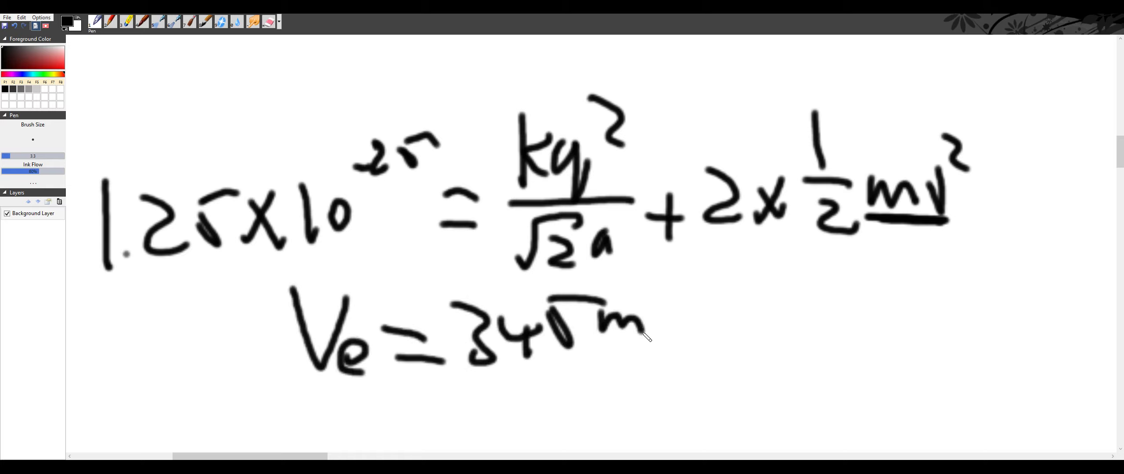
drag(653, 288, 659, 360)
mouse_move(676, 321)
mouse_down()
mouse_move(680, 333)
mouse_move(642, 380)
mouse_up()
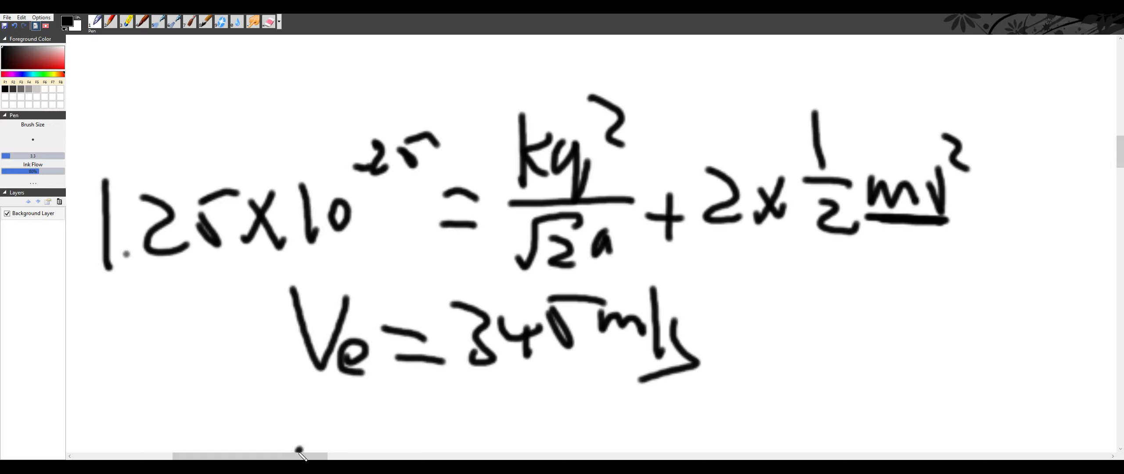
drag(301, 454, 167, 454)
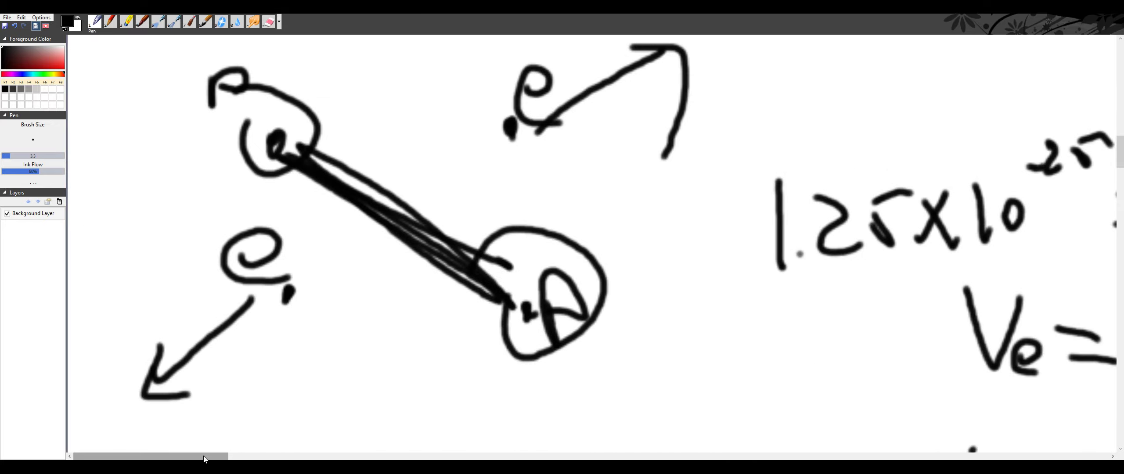
Circle kq²/√2a in the first equation and start the U = line below.
scroll(324, 378, right, 10)
scroll(327, 364, down, 1)
scroll(327, 352, down, 1)
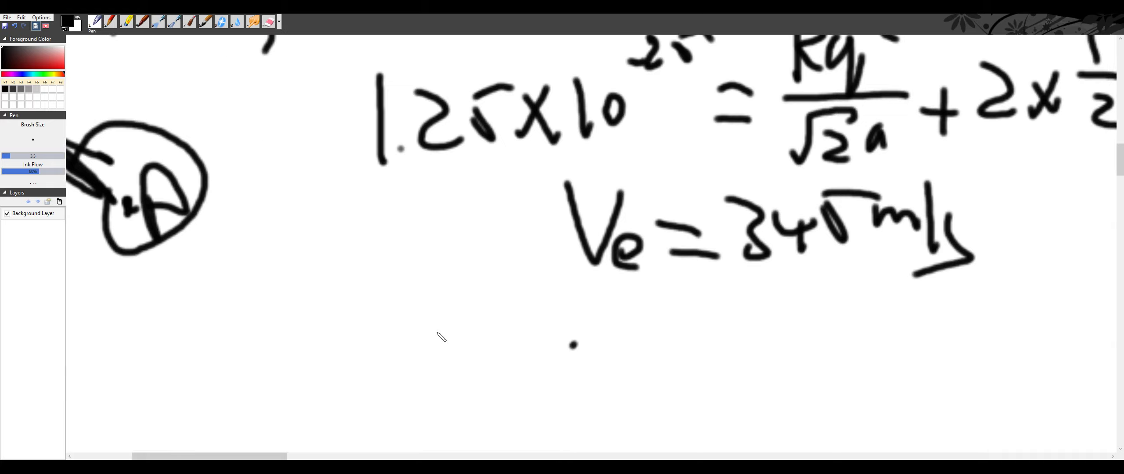
scroll(861, 141, up, 1)
scroll(951, 210, up, 1)
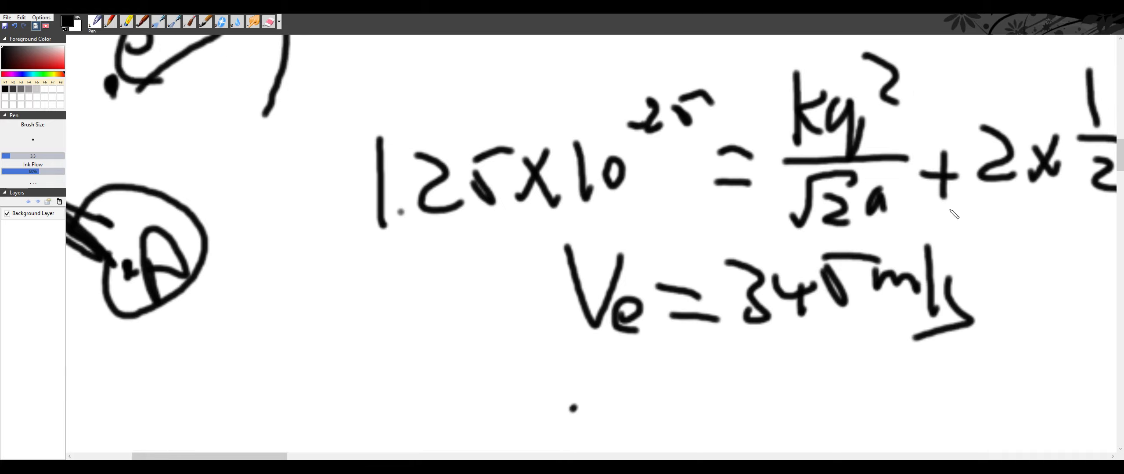
scroll(347, 246, down, 2)
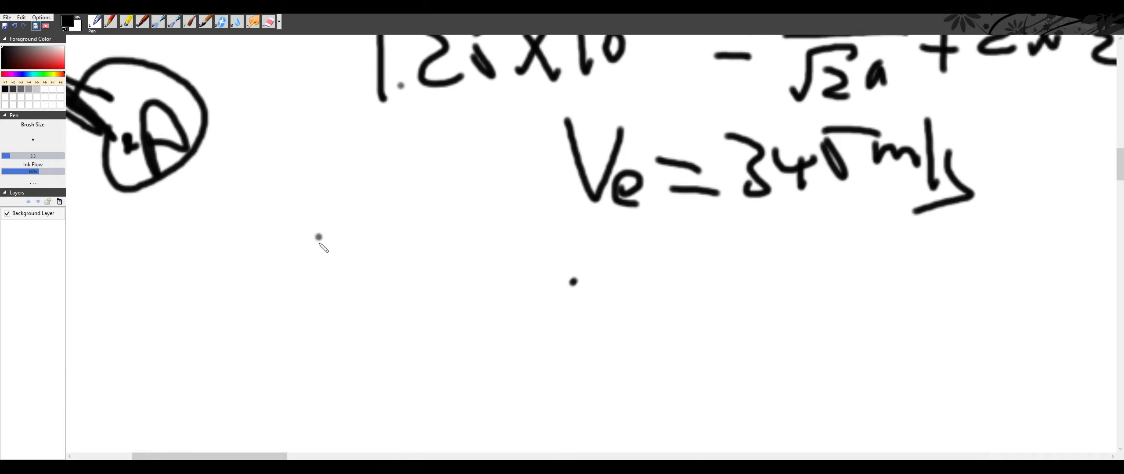
drag(320, 236, 371, 229)
drag(397, 259, 435, 268)
drag(382, 288, 487, 305)
scroll(717, 214, up, 3)
drag(788, 92, 812, 160)
scroll(812, 160, up, 1)
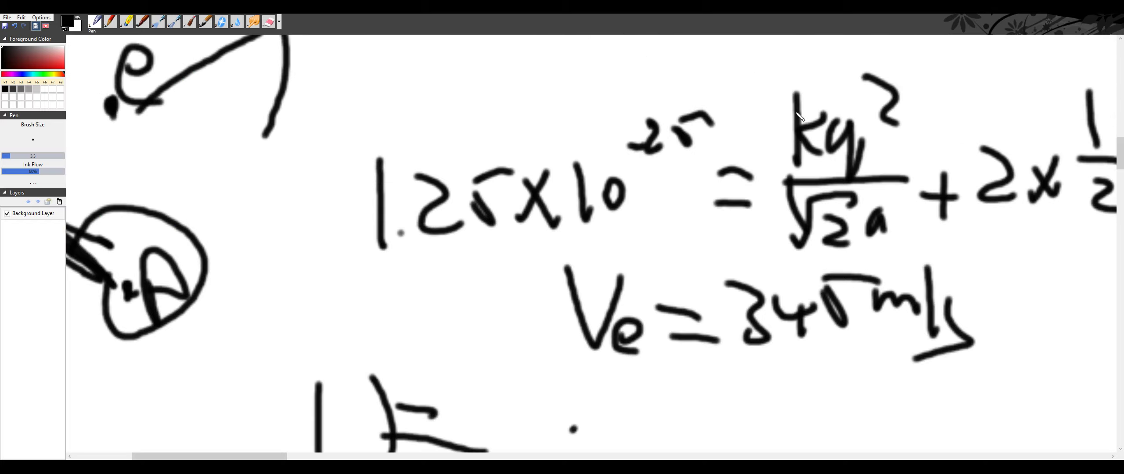
drag(800, 118, 790, 101)
scroll(599, 300, down, 3)
Write kq²/√2a after U =.
drag(500, 227, 501, 301)
mouse_move(531, 254)
mouse_down()
mouse_move(505, 263)
mouse_move(549, 300)
mouse_up()
drag(569, 264, 575, 324)
drag(593, 235, 617, 275)
drag(499, 328, 617, 332)
mouse_move(488, 372)
mouse_down()
mouse_move(509, 395)
mouse_move(540, 382)
mouse_move(566, 389)
mouse_up()
drag(595, 350, 613, 385)
scroll(659, 330, up, 5)
scroll(760, 266, down, 4)
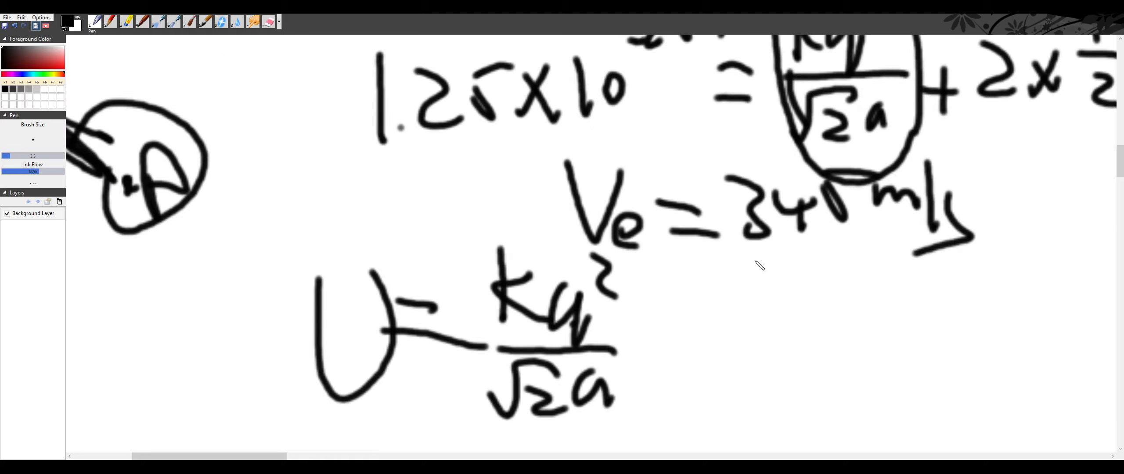
Continue the equation with = 2×½mv² and underline mv.
drag(633, 317, 702, 324)
drag(652, 355, 686, 347)
scroll(691, 349, down, 1)
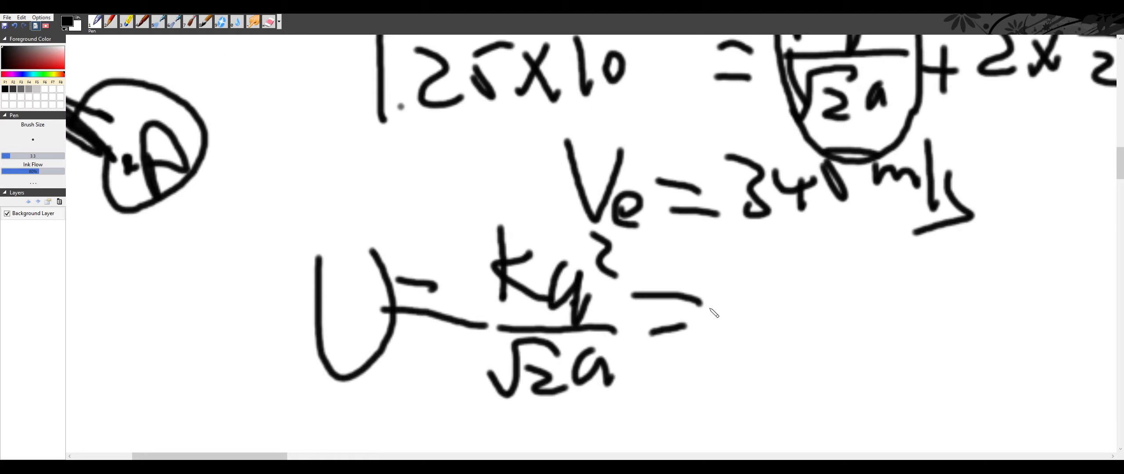
mouse_move(715, 278)
mouse_down()
mouse_move(722, 334)
mouse_move(755, 337)
mouse_up()
drag(816, 284, 789, 336)
drag(788, 295, 836, 340)
mouse_move(848, 248)
mouse_down()
mouse_move(865, 290)
mouse_move(891, 302)
mouse_up()
mouse_move(871, 316)
mouse_down()
mouse_move(895, 338)
mouse_move(908, 327)
mouse_up()
mouse_move(910, 313)
mouse_down()
mouse_move(944, 299)
mouse_move(976, 307)
mouse_up()
drag(970, 255, 995, 283)
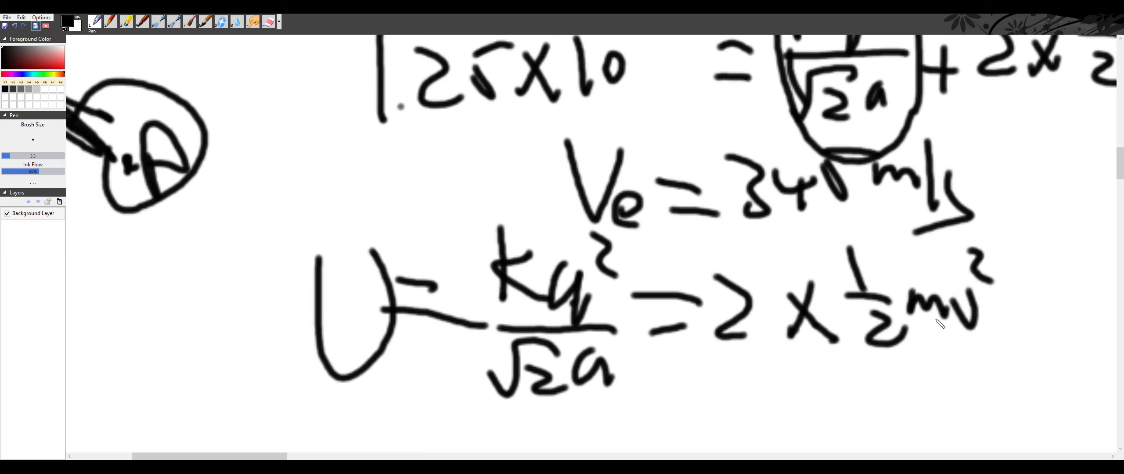
drag(915, 333, 990, 334)
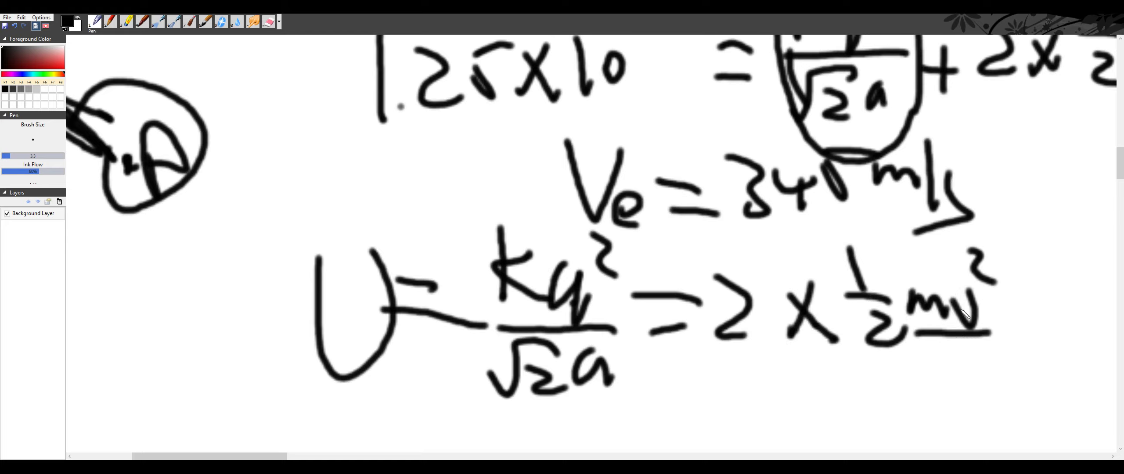
Write the proton final speed V = 3.1 m/s.
scroll(880, 322, down, 3)
scroll(653, 227, down, 3)
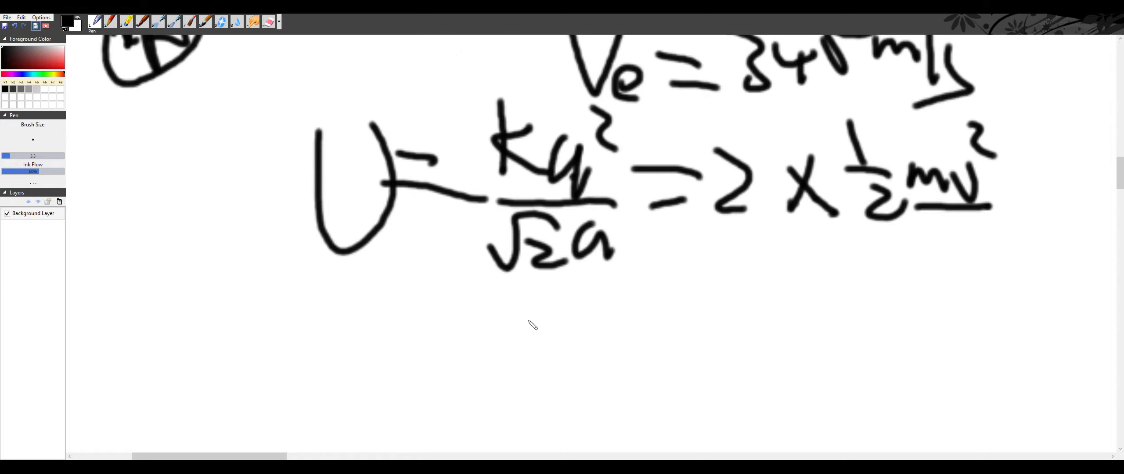
drag(434, 301, 545, 341)
drag(479, 352, 577, 360)
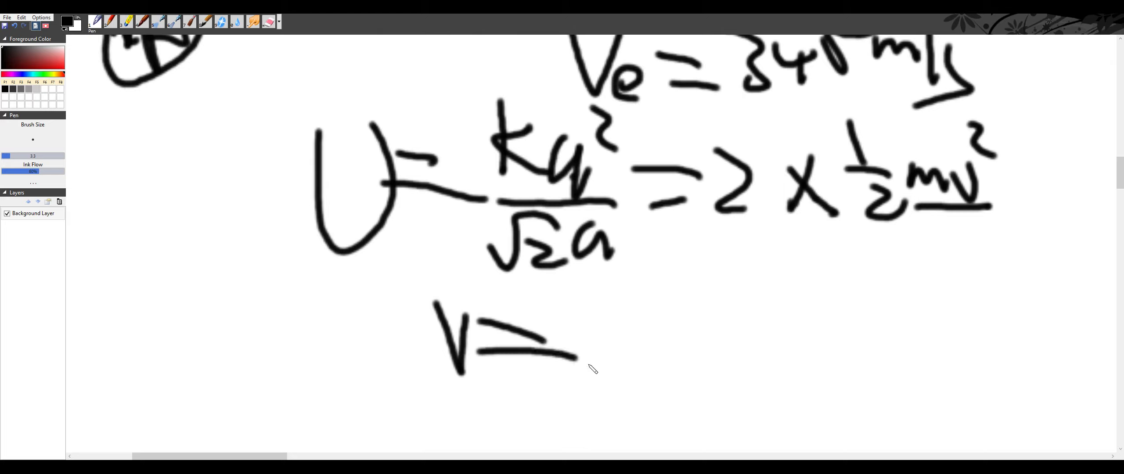
drag(608, 307, 601, 349)
click(642, 345)
mouse_move(644, 290)
mouse_down()
mouse_move(659, 355)
mouse_move(703, 340)
mouse_move(725, 348)
mouse_up()
drag(734, 285, 746, 379)
drag(766, 333, 688, 365)
mouse_move(575, 304)
mouse_down()
mouse_move(616, 301)
mouse_move(593, 332)
mouse_up()
scroll(392, 357, up, 4)
drag(282, 455, 165, 441)
scroll(519, 365, up, 10)
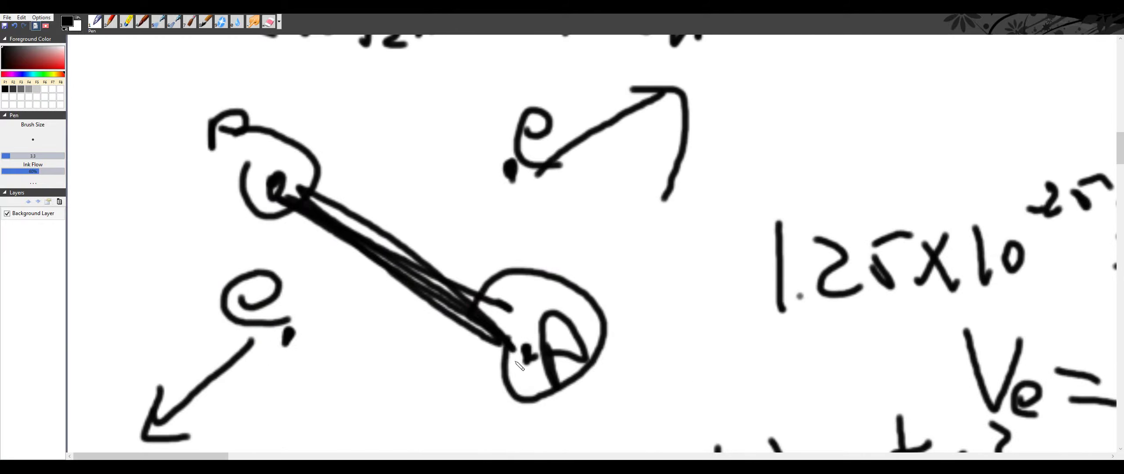